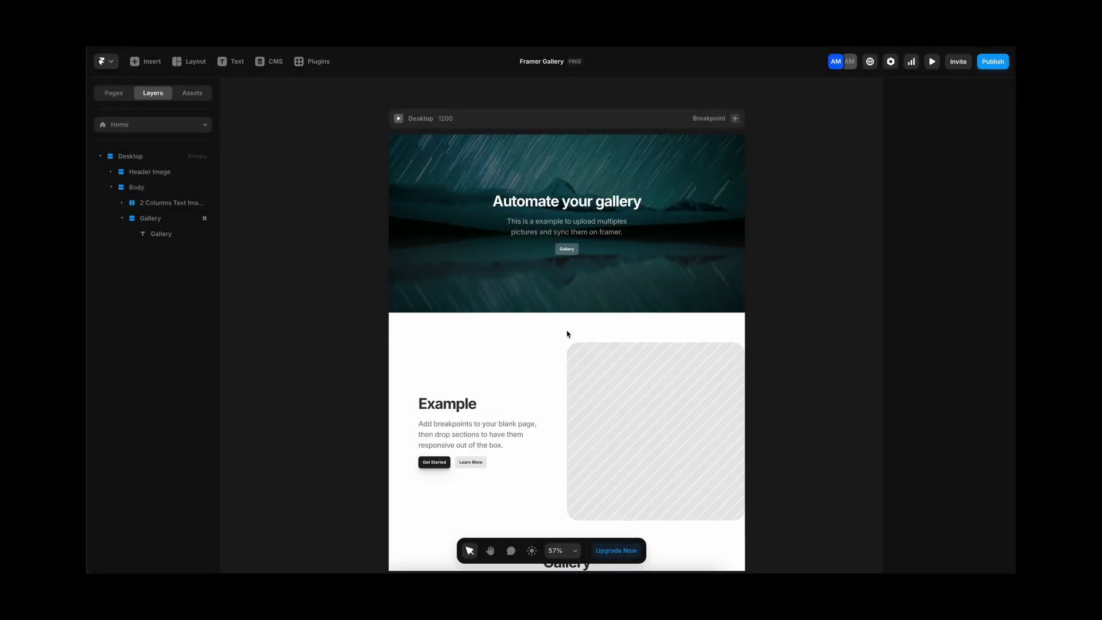
- Insert the GalleryTest CMS collection list into the Gallery section
{"action": "left_click", "coordinate": [274, 62]}
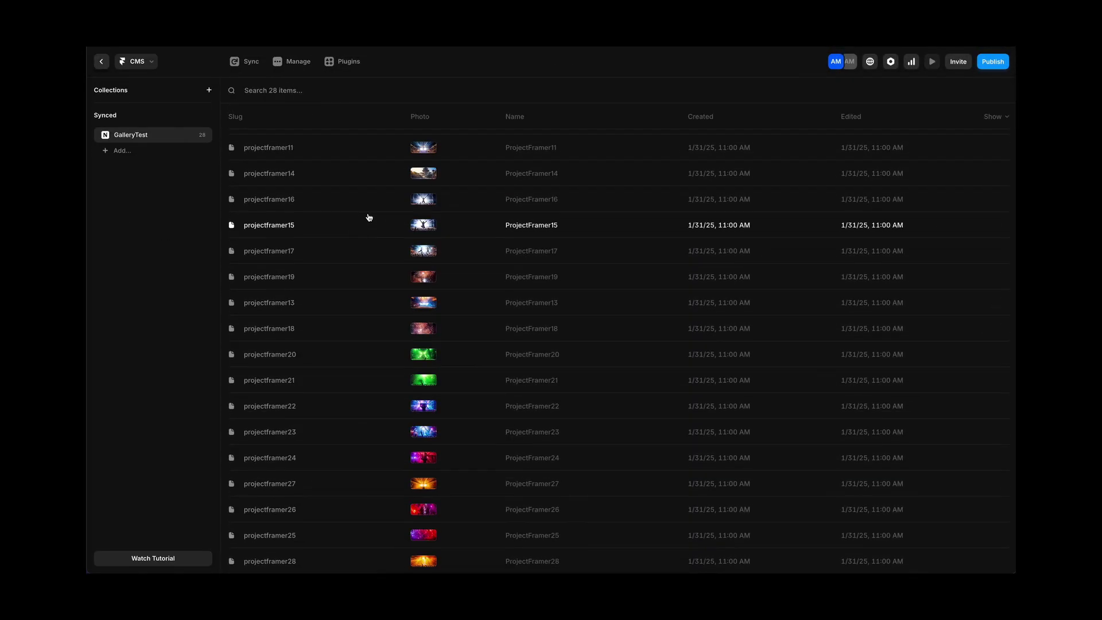
{"action": "left_click", "coordinate": [101, 61]}
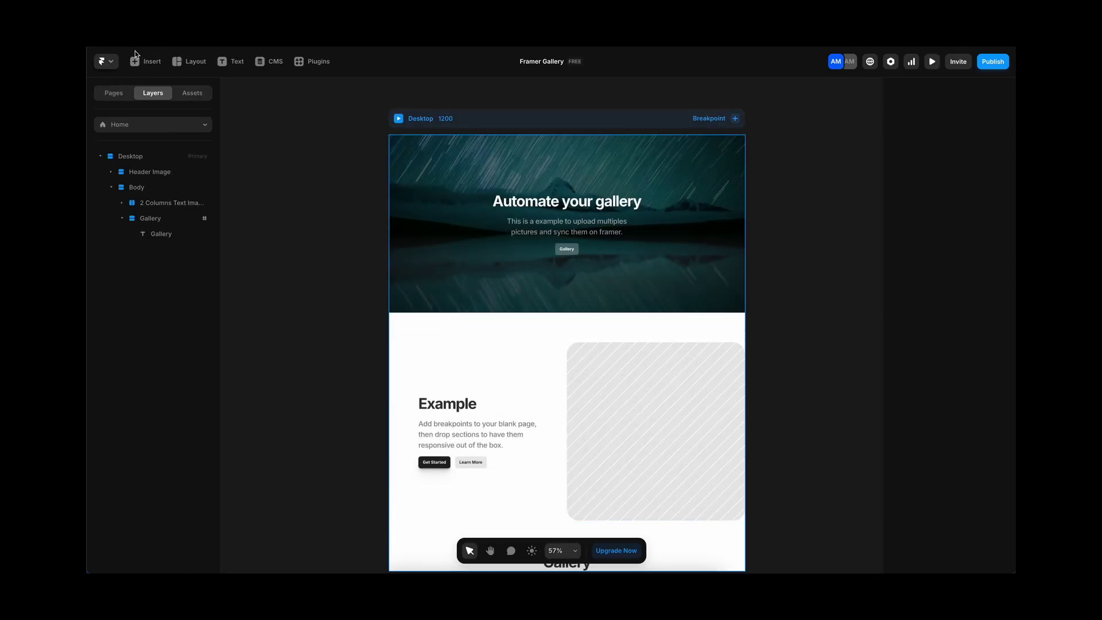
{"action": "left_click", "coordinate": [145, 61]}
{"action": "mouse_move", "coordinate": [156, 185]}
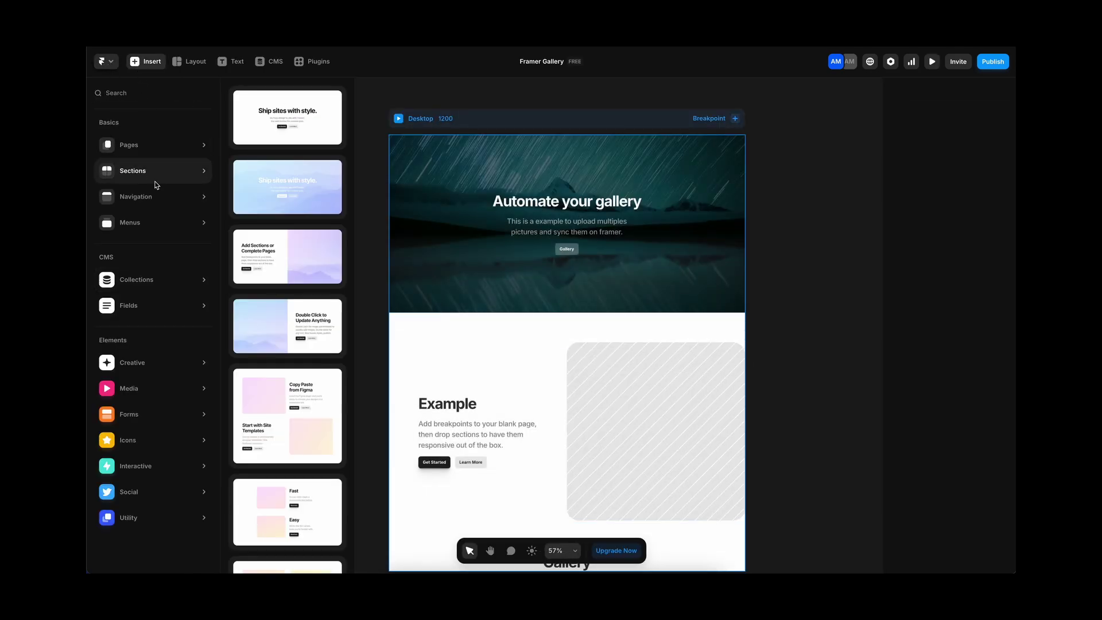
{"action": "left_click", "coordinate": [376, 330]}
{"action": "scroll", "coordinate": [376, 332], "scroll_direction": "down", "scroll_amount": 5}
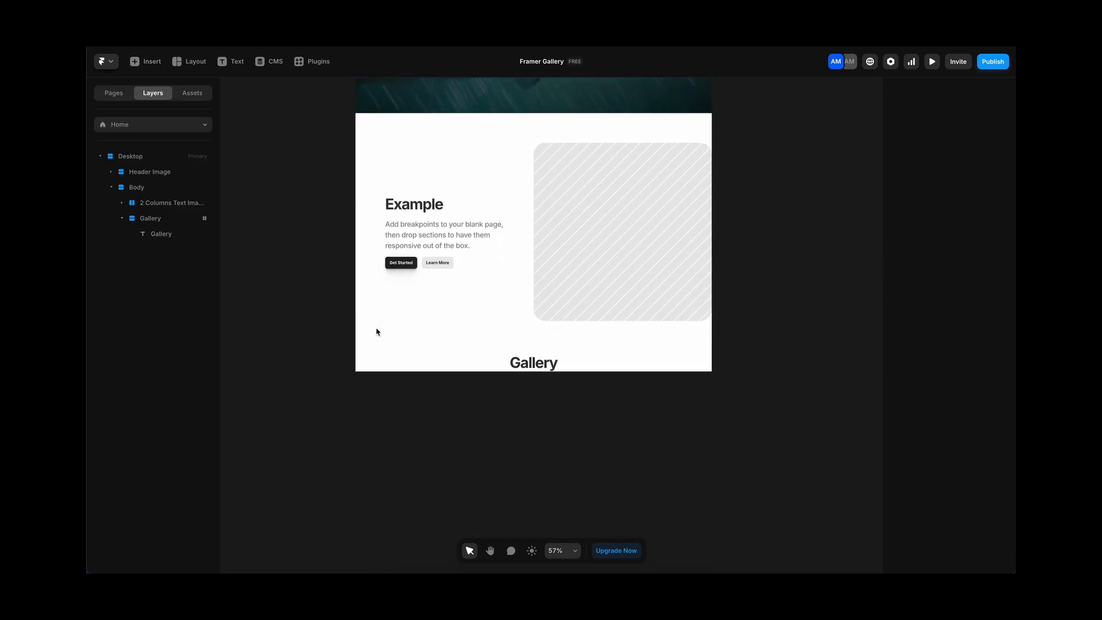
{"action": "left_click", "coordinate": [147, 62]}
{"action": "mouse_move", "coordinate": [169, 281]}
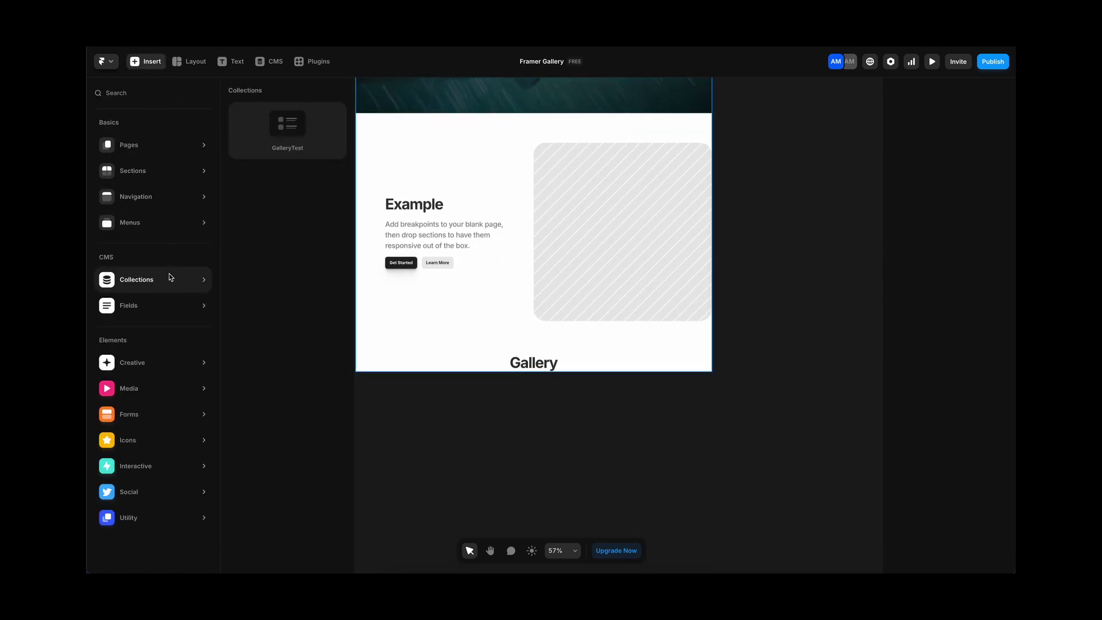
{"action": "left_click_drag", "start_coordinate": [285, 141], "coordinate": [556, 348]}
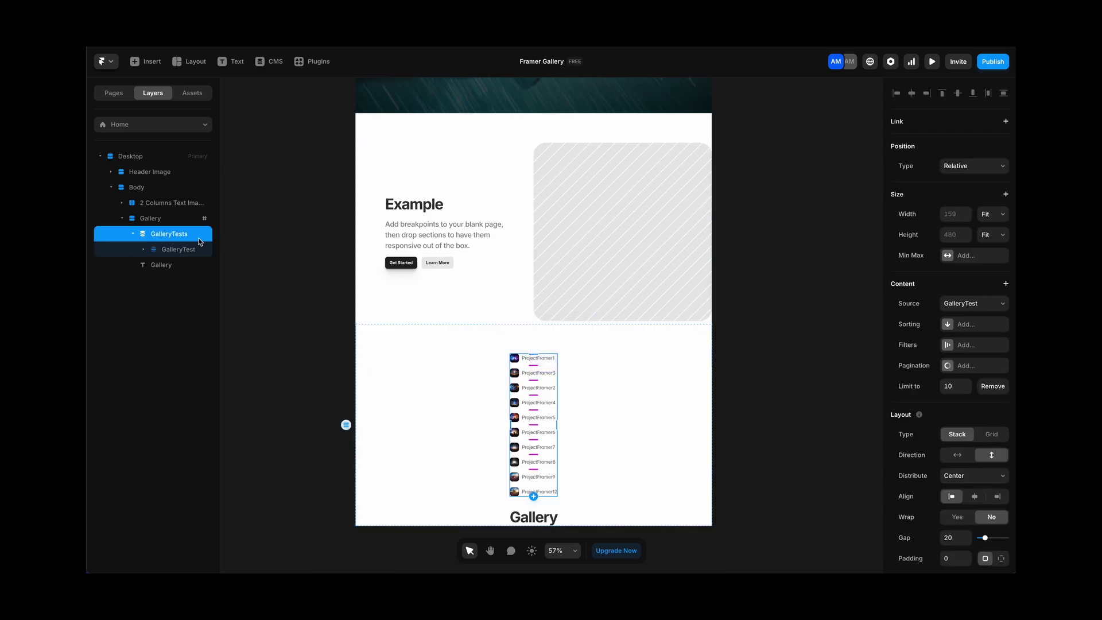
- Move the Gallery heading above the list and hide the items' Name text, leaving only thumbnails
{"action": "left_click", "coordinate": [161, 265]}
{"action": "left_click_drag", "start_coordinate": [161, 268], "coordinate": [162, 233]}
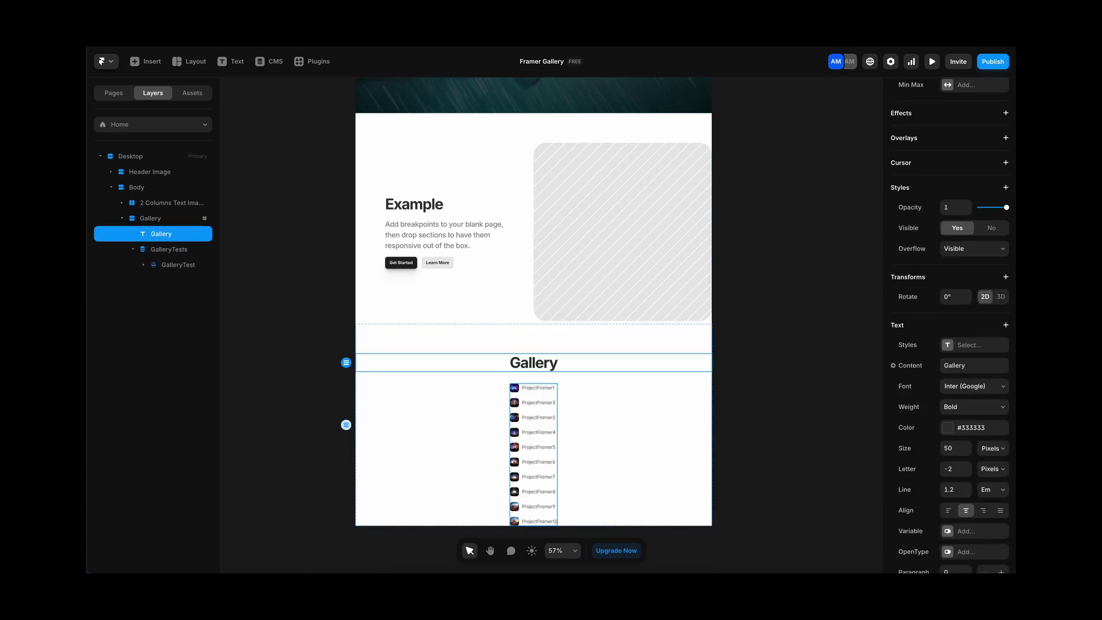
{"action": "left_click", "coordinate": [165, 252]}
{"action": "left_click", "coordinate": [143, 264]}
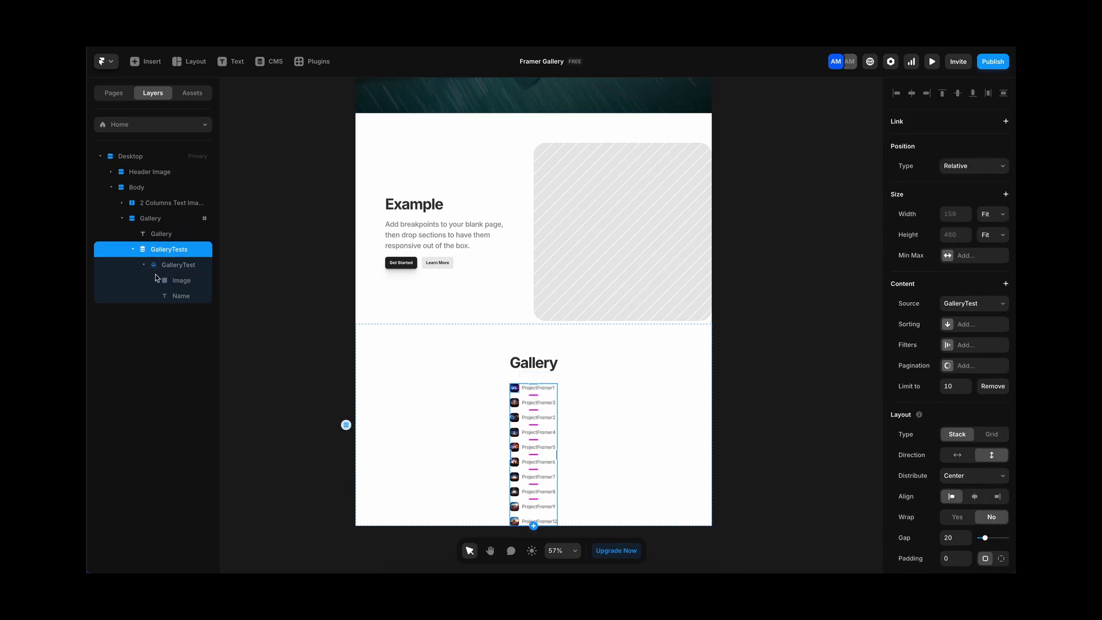
{"action": "left_click", "coordinate": [175, 297]}
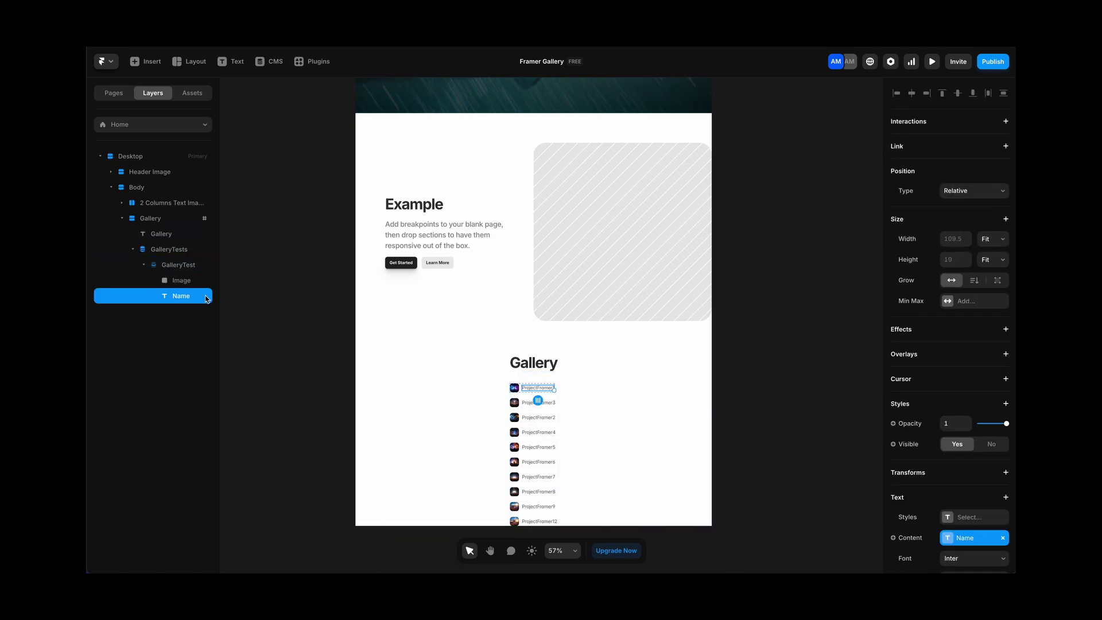
{"action": "left_click", "coordinate": [992, 445]}
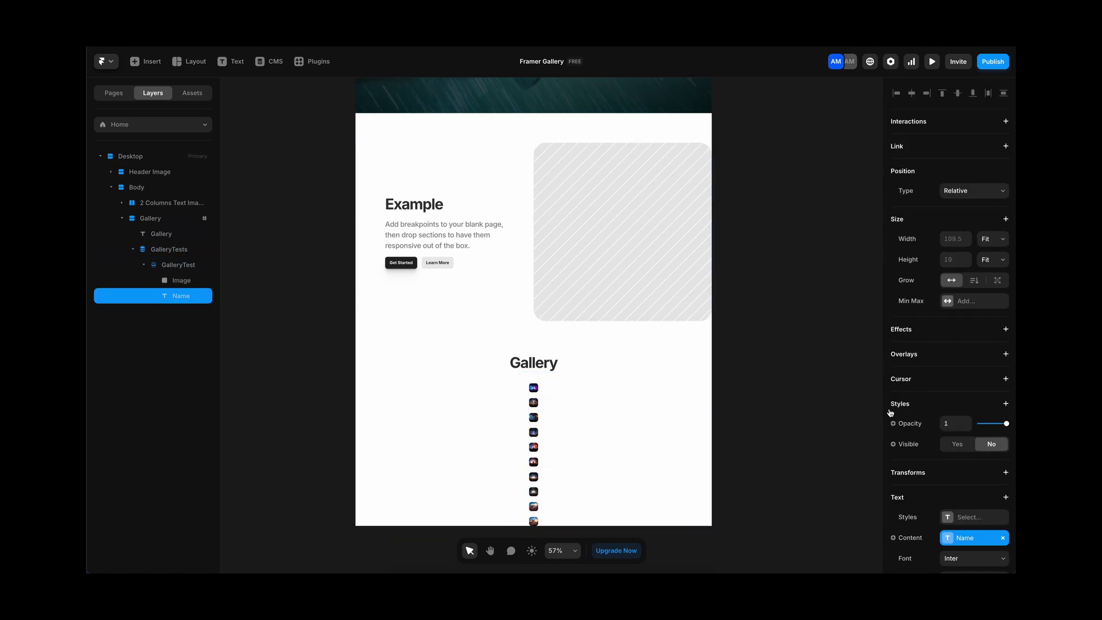
{"action": "left_click", "coordinate": [179, 267]}
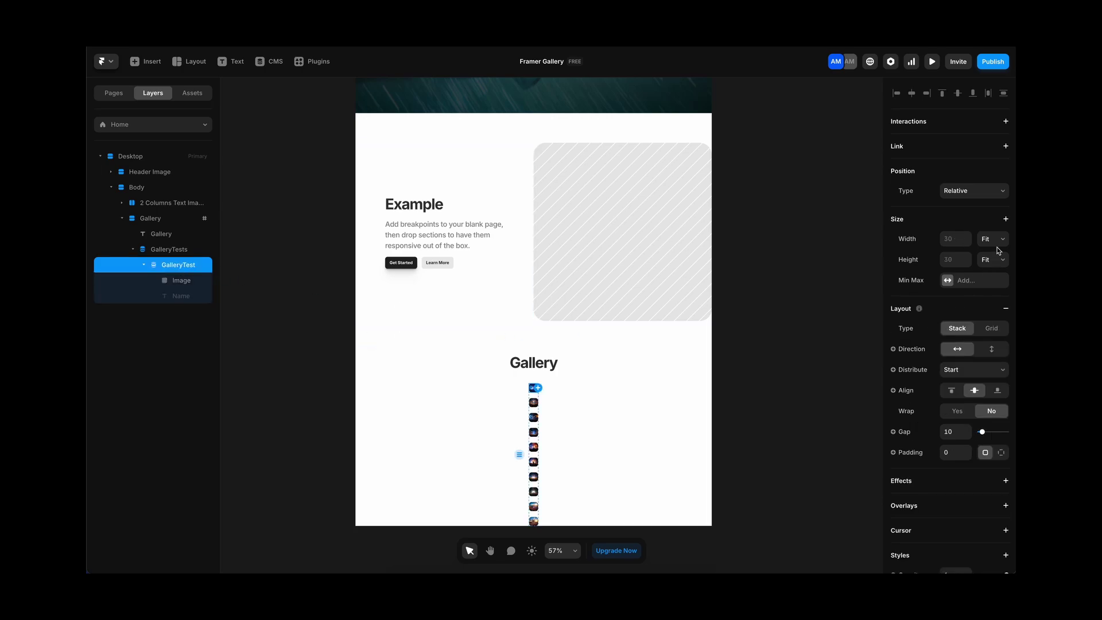
{"action": "key", "text": "Escape"}
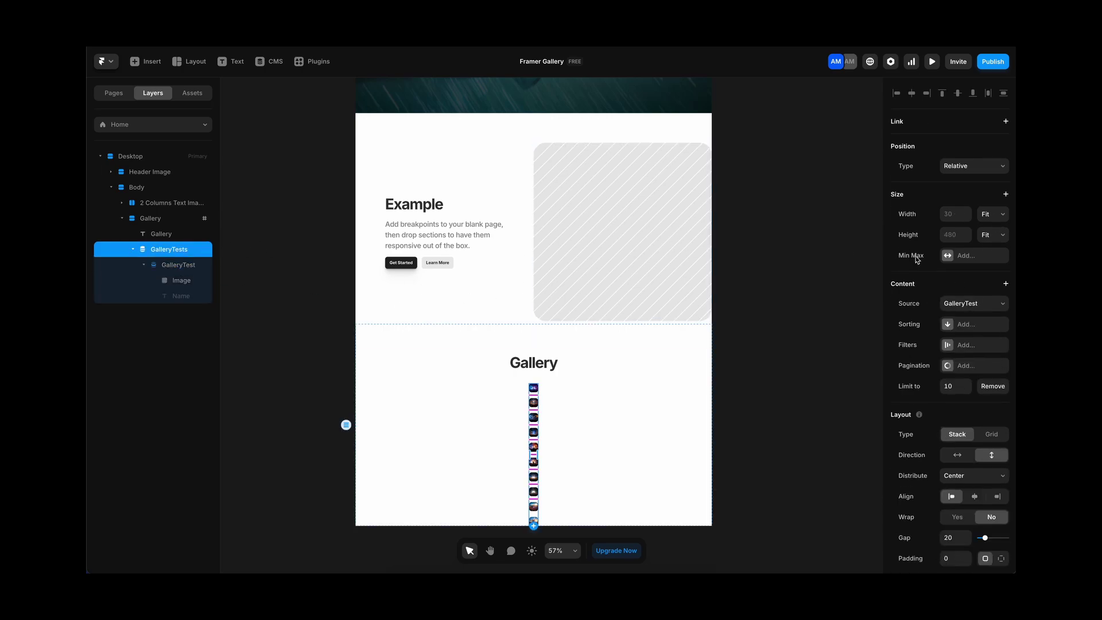
- Set the GalleryTests list width to Fill, its direction to horizontal, and remove the item limit
{"action": "left_click", "coordinate": [995, 216]}
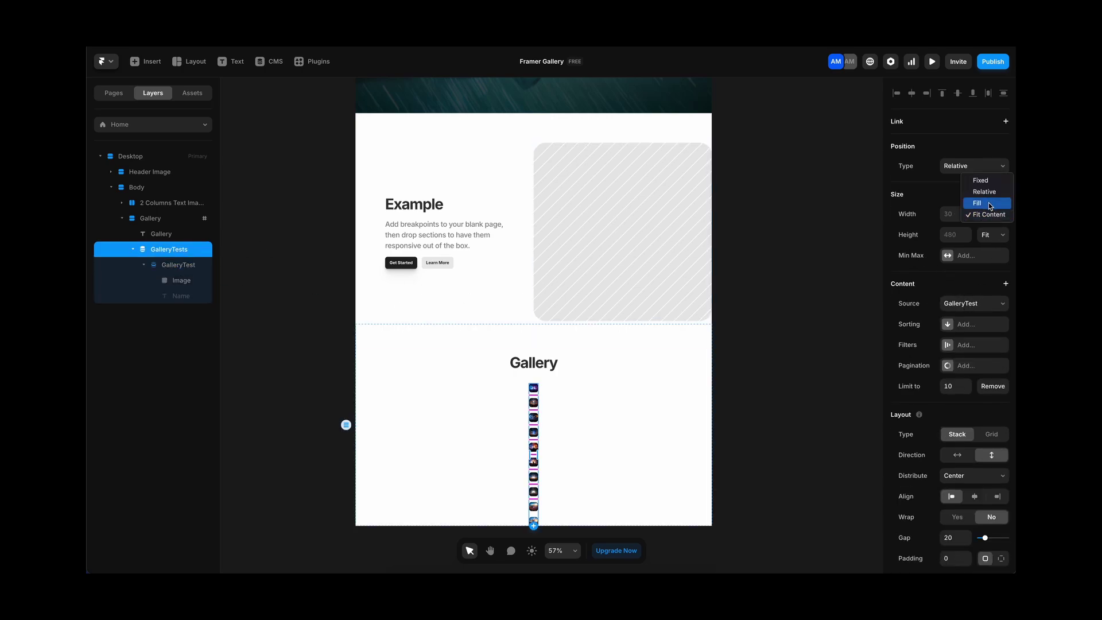
{"action": "left_click", "coordinate": [990, 204]}
{"action": "scroll", "coordinate": [942, 371], "scroll_direction": "down", "scroll_amount": 2}
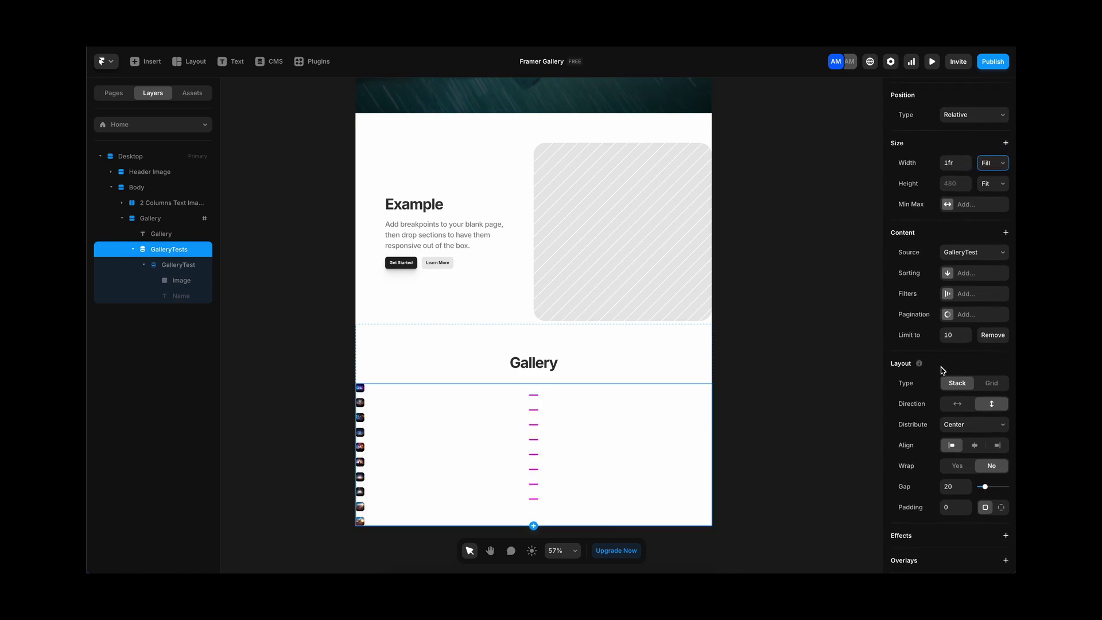
{"action": "left_click", "coordinate": [958, 403]}
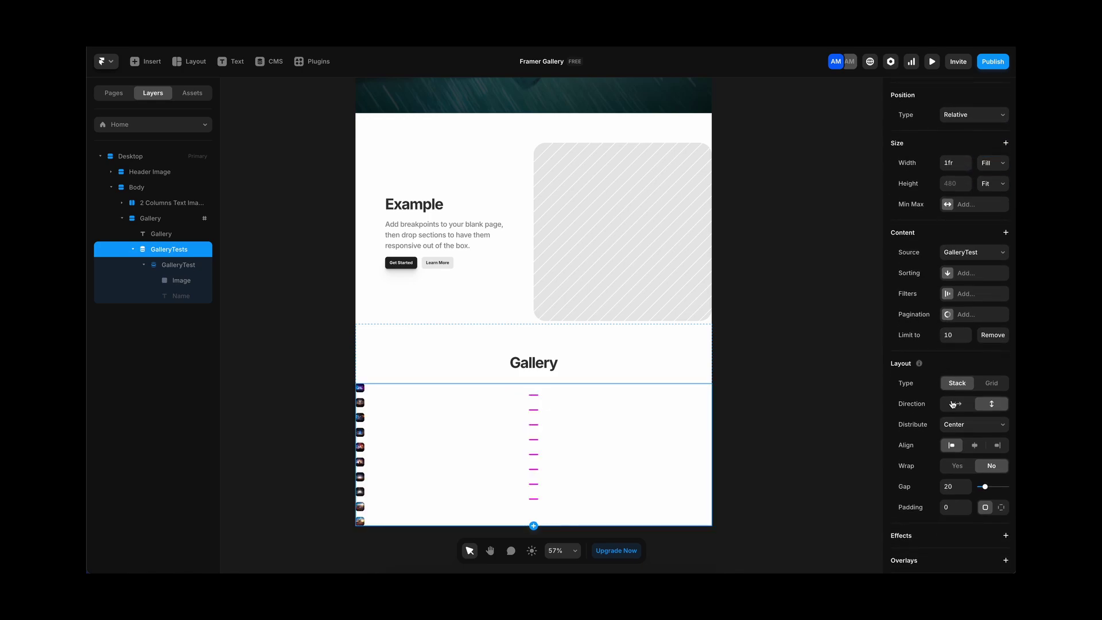
{"action": "left_click", "coordinate": [991, 336]}
- Add Infinite Scroll pagination loading 3 items at a time and set Wrap to Yes
{"action": "left_click", "coordinate": [949, 315]}
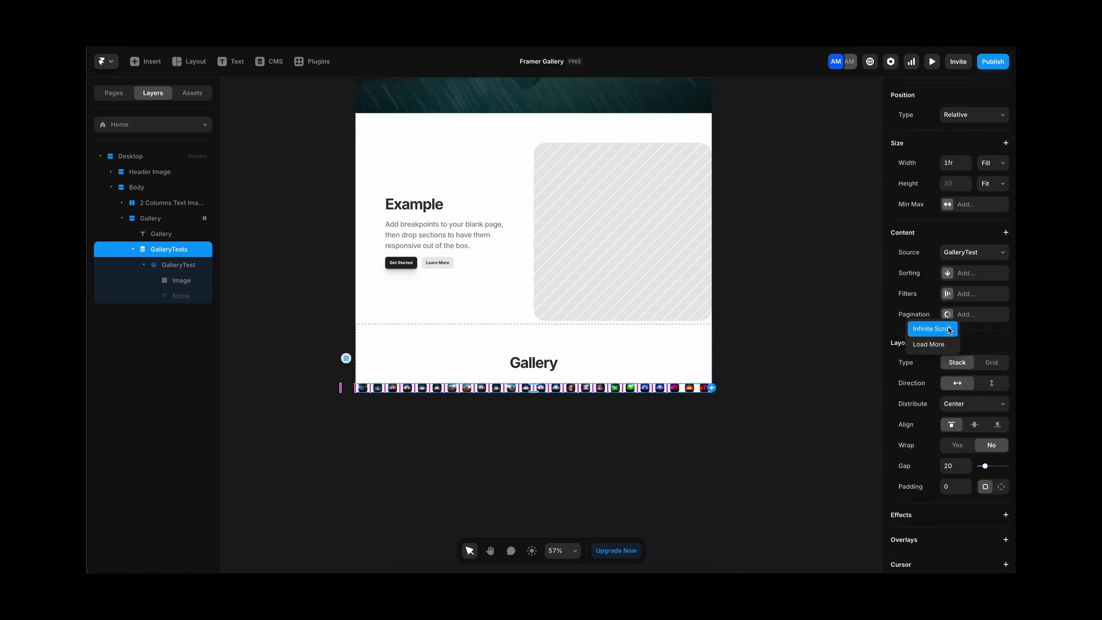
{"action": "left_click", "coordinate": [936, 329]}
{"action": "left_click", "coordinate": [963, 319]}
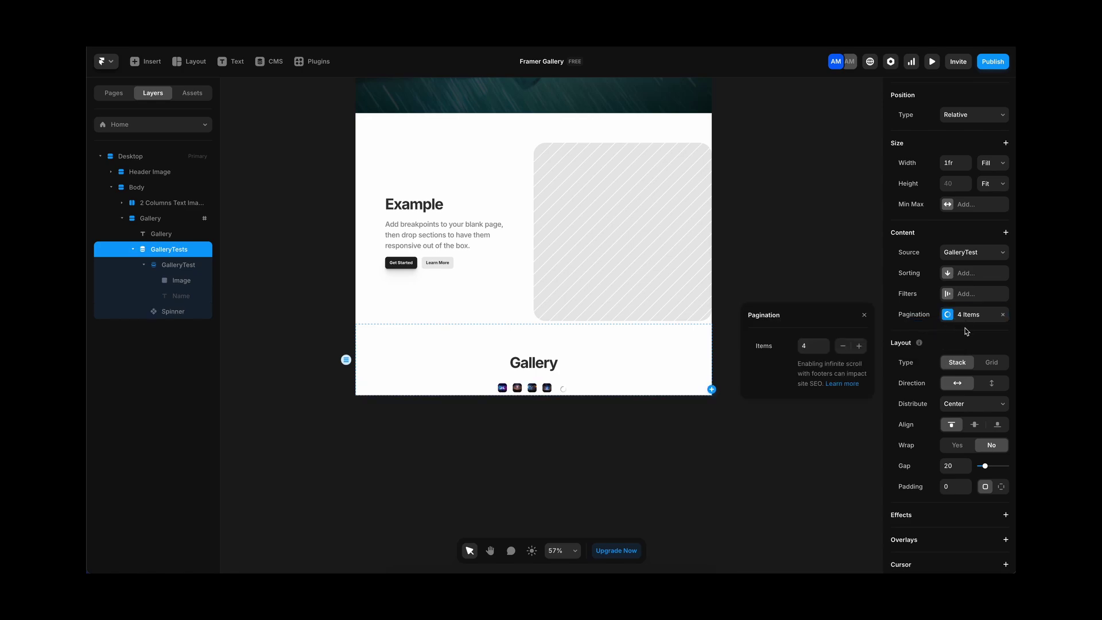
{"action": "left_click", "coordinate": [843, 346]}
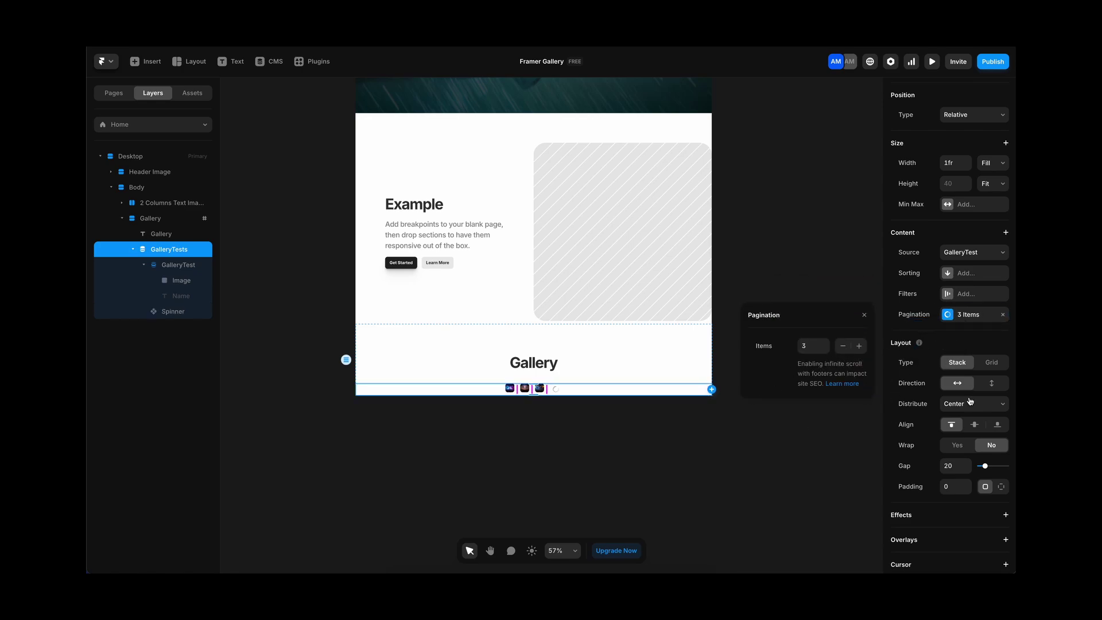
{"action": "left_click", "coordinate": [959, 446]}
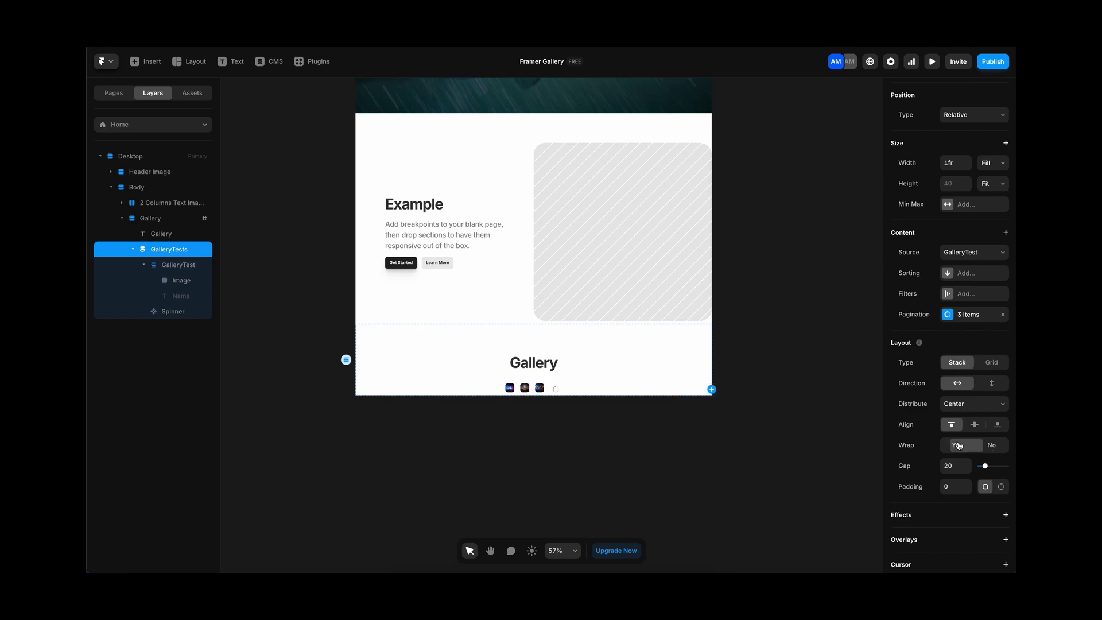
{"action": "left_click", "coordinate": [958, 445]}
- Make the Spinner absolutely positioned, centred horizontally and pinned to the gallery's bottom
{"action": "left_click", "coordinate": [183, 316]}
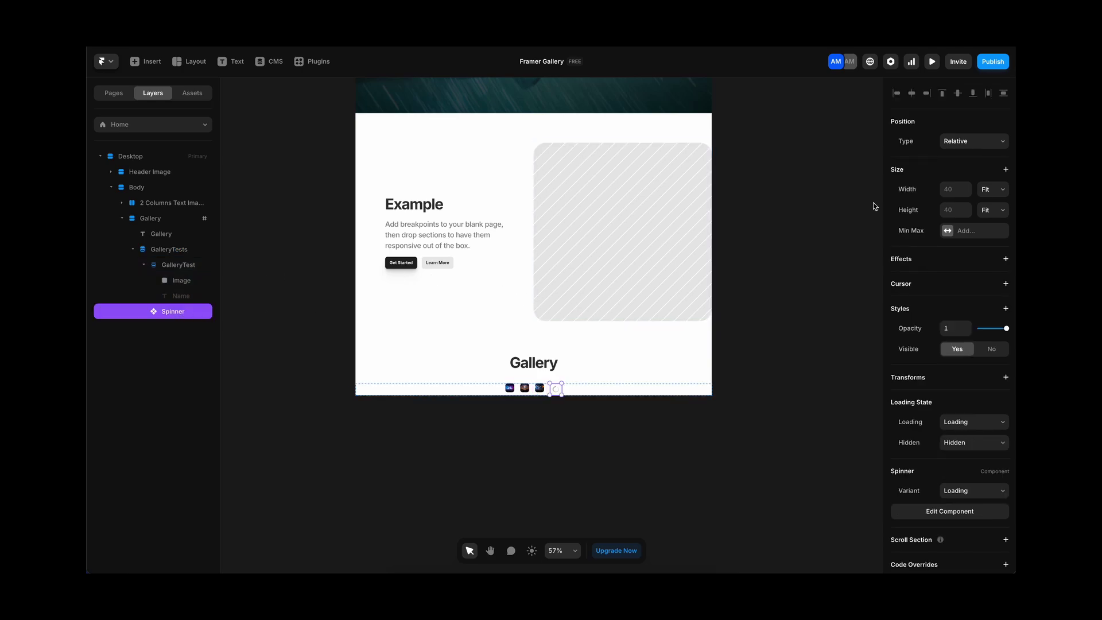
{"action": "left_click", "coordinate": [977, 142]}
{"action": "left_click", "coordinate": [960, 132]}
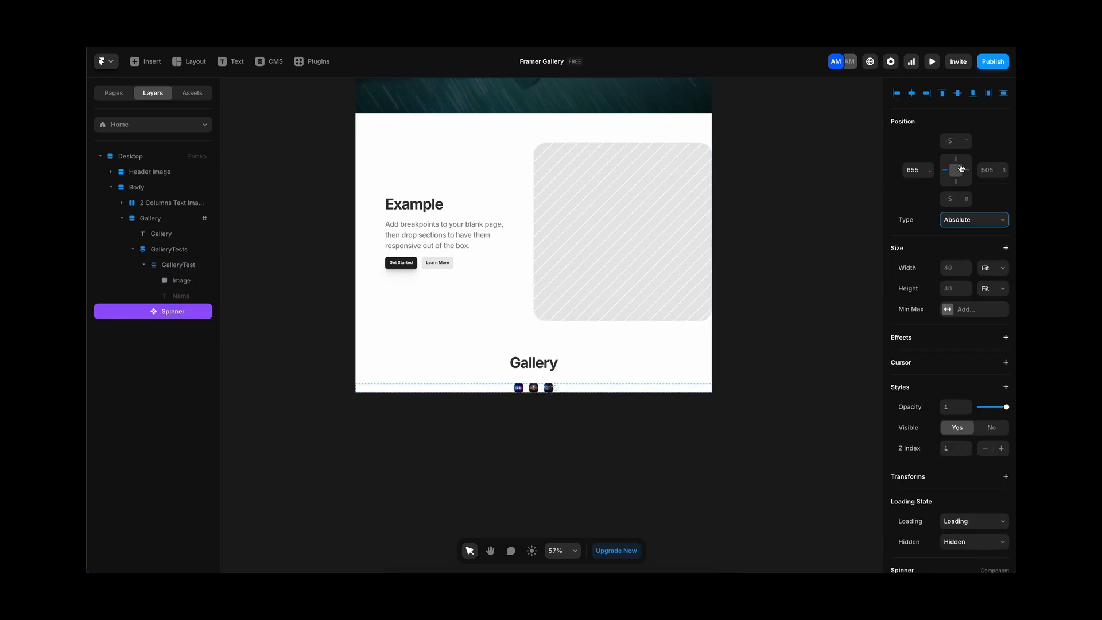
{"action": "left_click", "coordinate": [914, 93]}
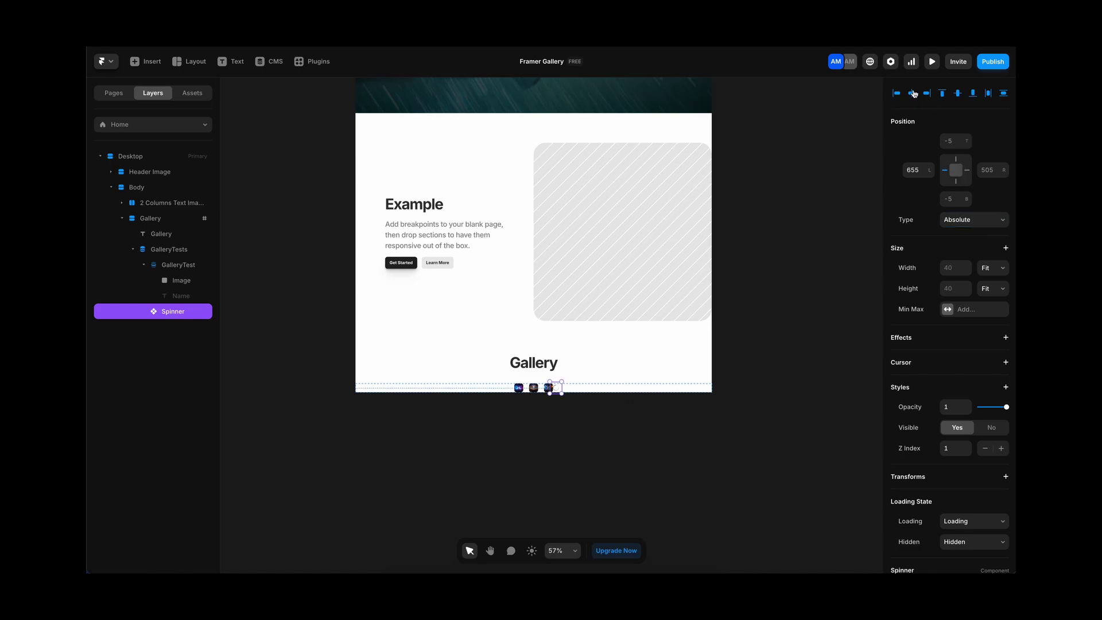
{"action": "left_click", "coordinate": [973, 93]}
{"action": "left_click", "coordinate": [957, 181]}
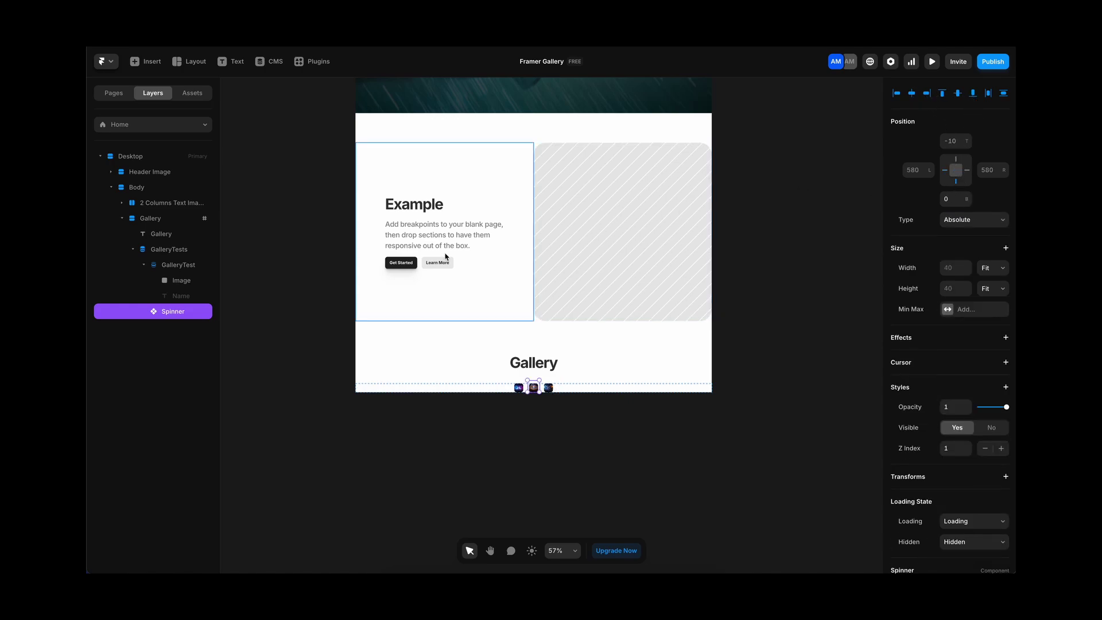
- Set each gallery Image width to 350 so the thumbnails become 350×350
{"action": "left_click", "coordinate": [181, 280]}
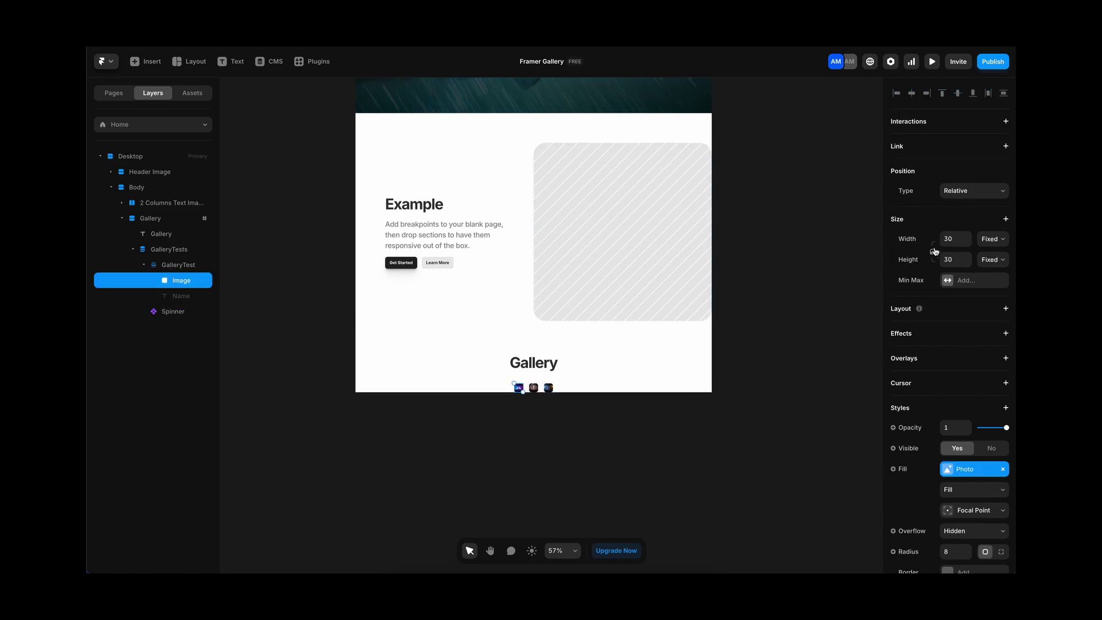
{"action": "left_click", "coordinate": [953, 238]}
{"action": "type", "text": "350"}
{"action": "key", "text": "Return"}
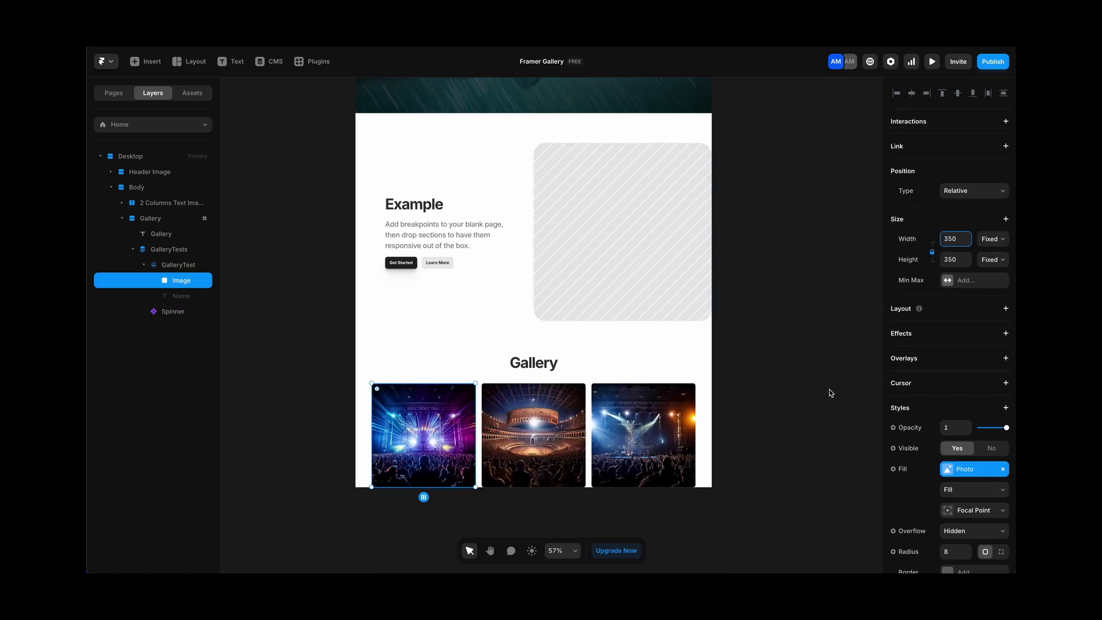
{"action": "scroll", "coordinate": [829, 388], "scroll_direction": "down", "scroll_amount": 1}
{"action": "left_click", "coordinate": [769, 354]}
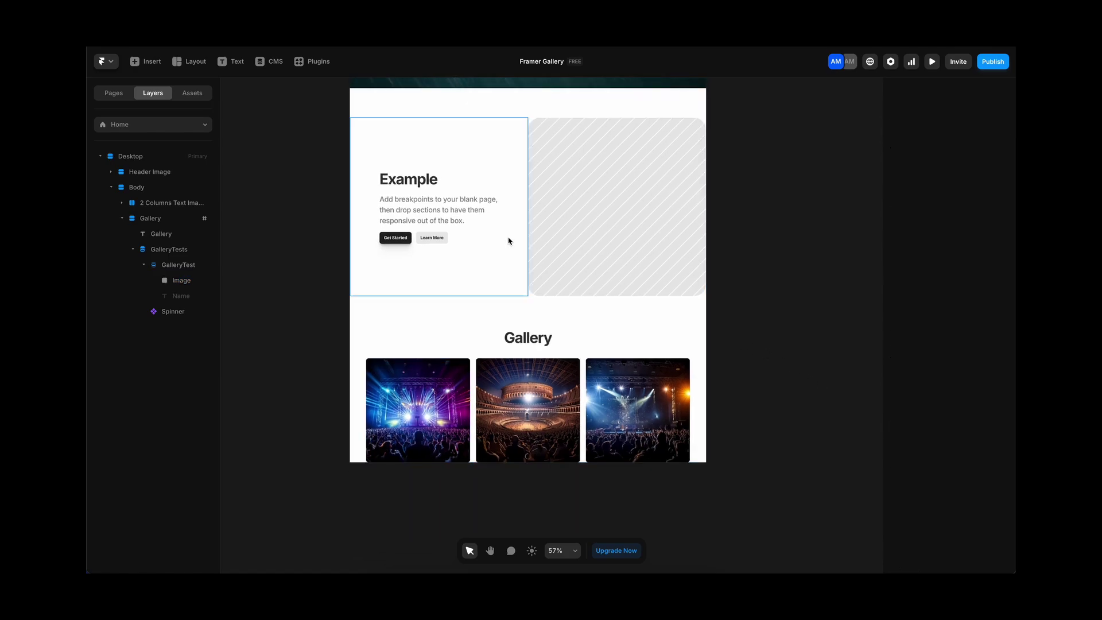
- Preview the page fullscreen to check the three-column concert gallery, then select the first gallery image
{"action": "left_click", "coordinate": [931, 67]}
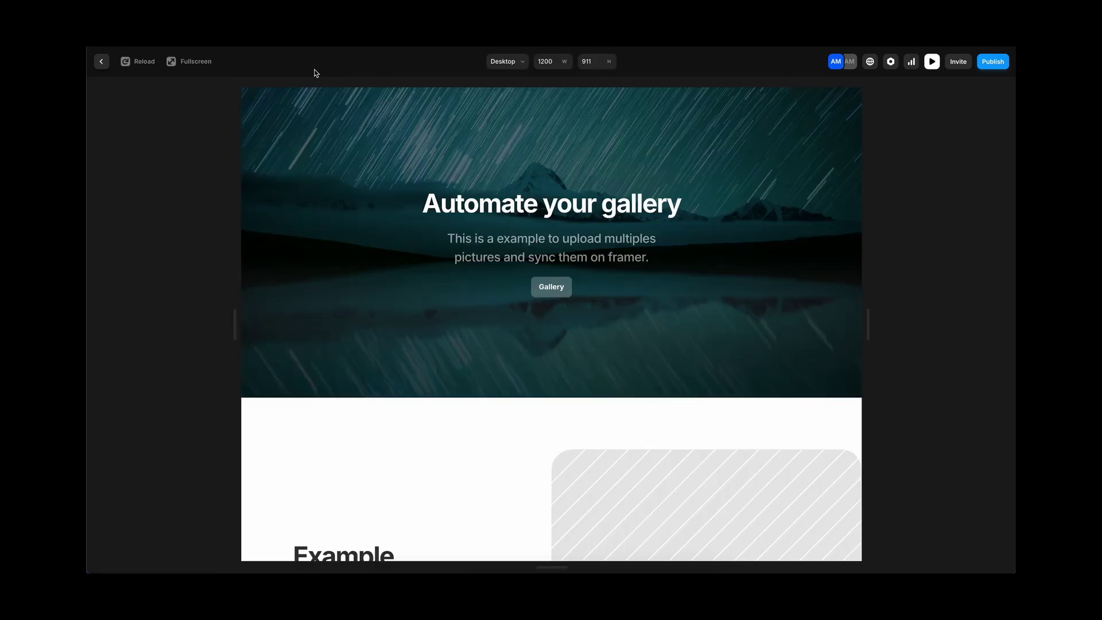
{"action": "left_click", "coordinate": [190, 62]}
{"action": "scroll", "coordinate": [522, 295], "scroll_direction": "down", "scroll_amount": 3}
{"action": "scroll", "coordinate": [522, 295], "scroll_direction": "down", "scroll_amount": 15}
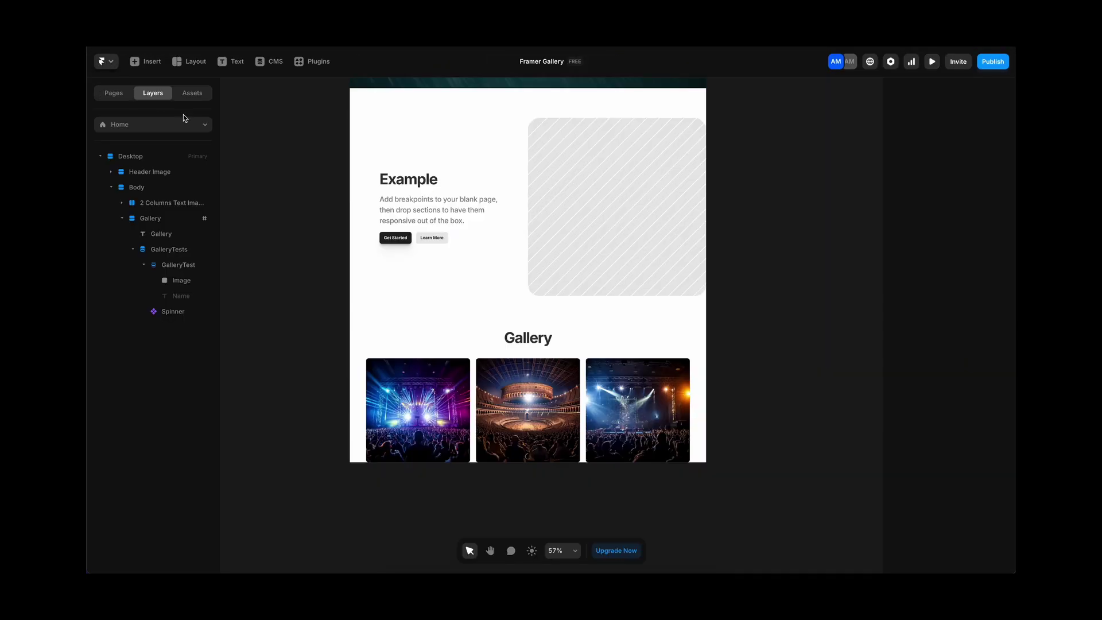
{"action": "scroll", "coordinate": [363, 240], "scroll_direction": "up", "scroll_amount": 2}
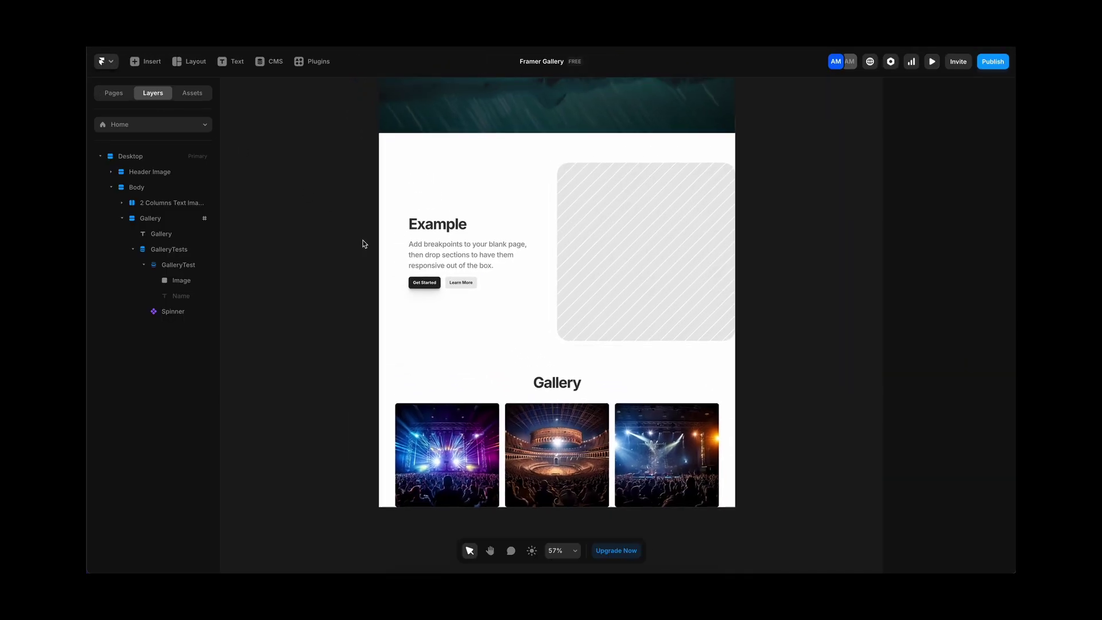
{"action": "left_click", "coordinate": [447, 449]}
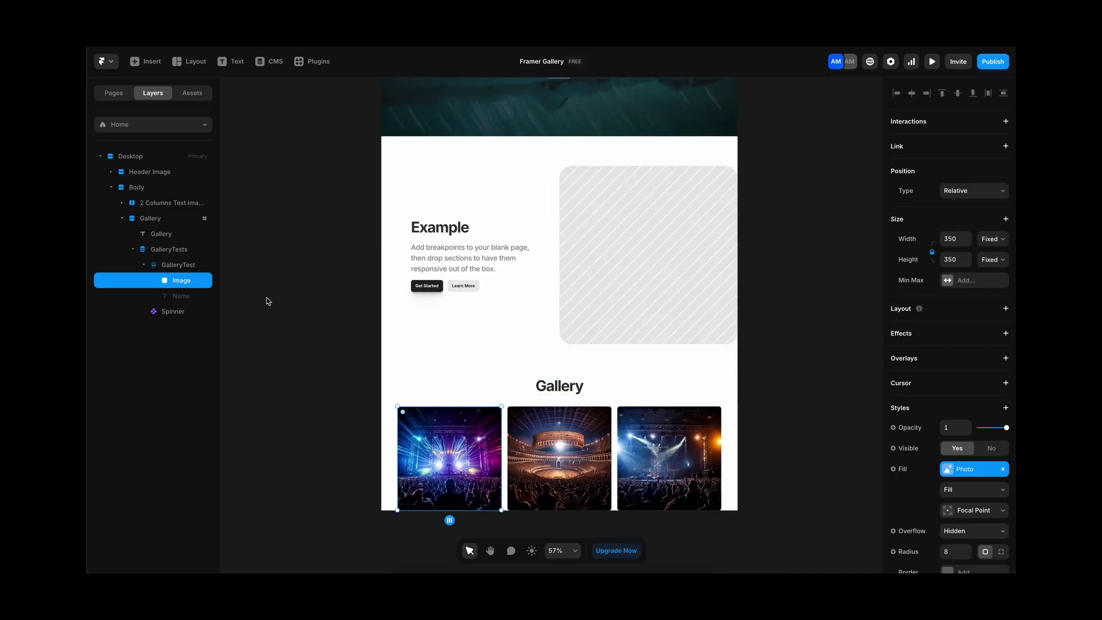
- Give the first gallery image a relative overlay with a #FFFFFF backdrop at 80% opacity
{"action": "left_click", "coordinate": [1006, 358]}
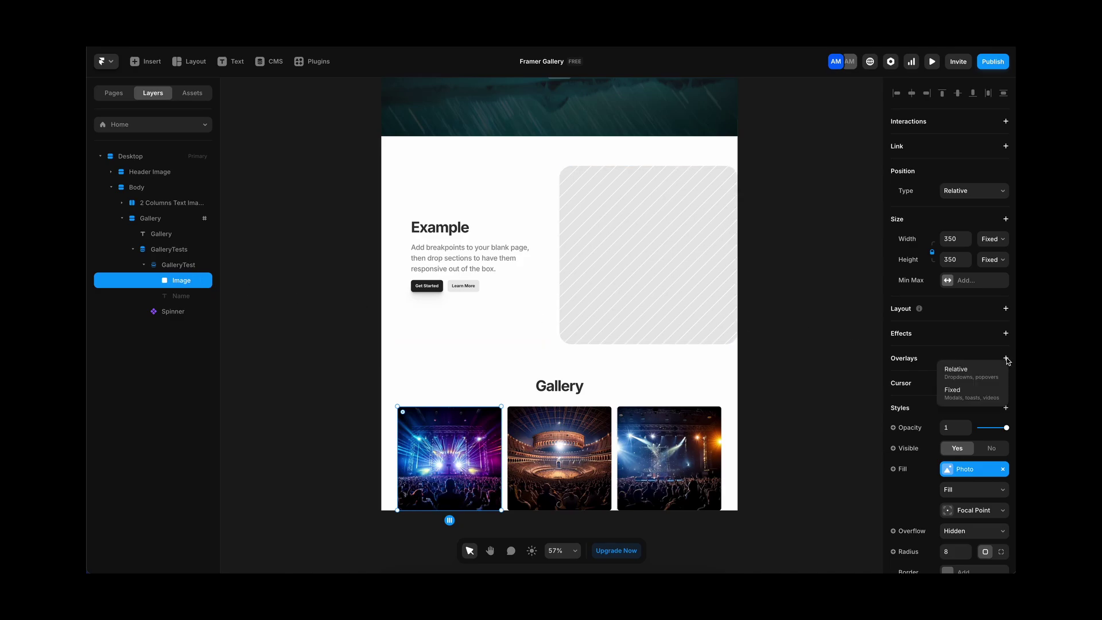
{"action": "left_click", "coordinate": [967, 377]}
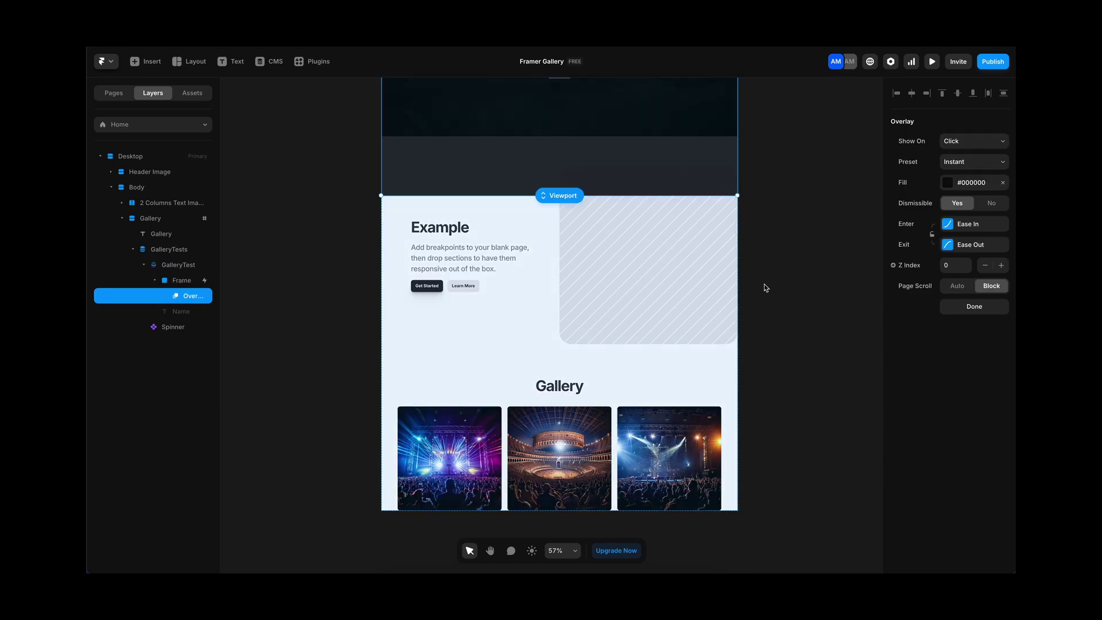
{"action": "scroll", "coordinate": [764, 284], "scroll_direction": "up", "scroll_amount": 2}
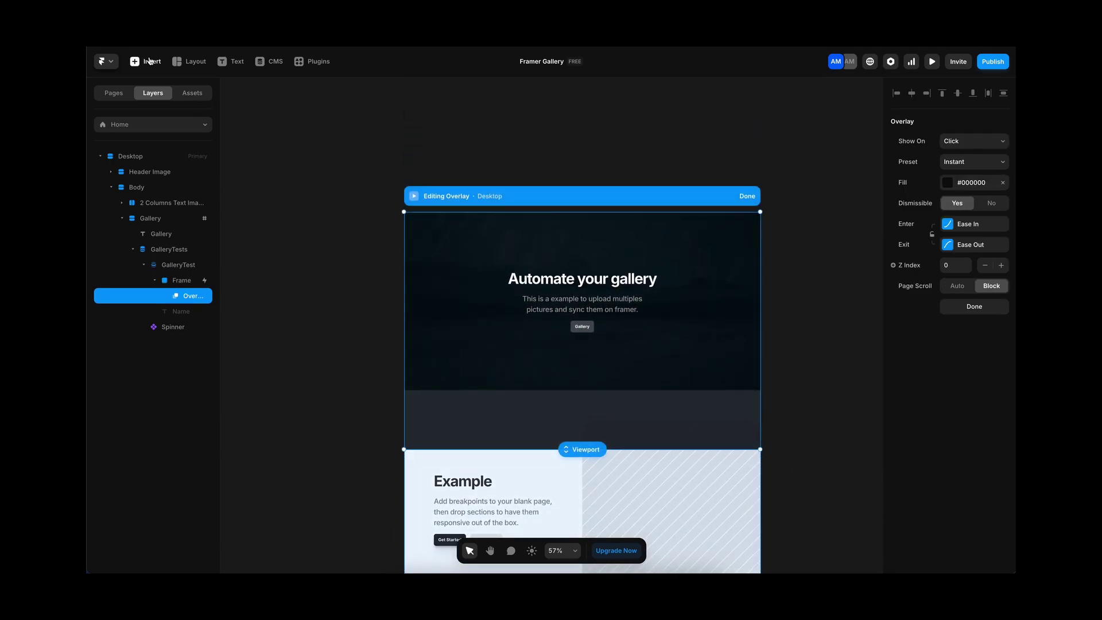
{"action": "left_click", "coordinate": [953, 183]}
{"action": "left_click_drag", "start_coordinate": [786, 243], "coordinate": [744, 174]}
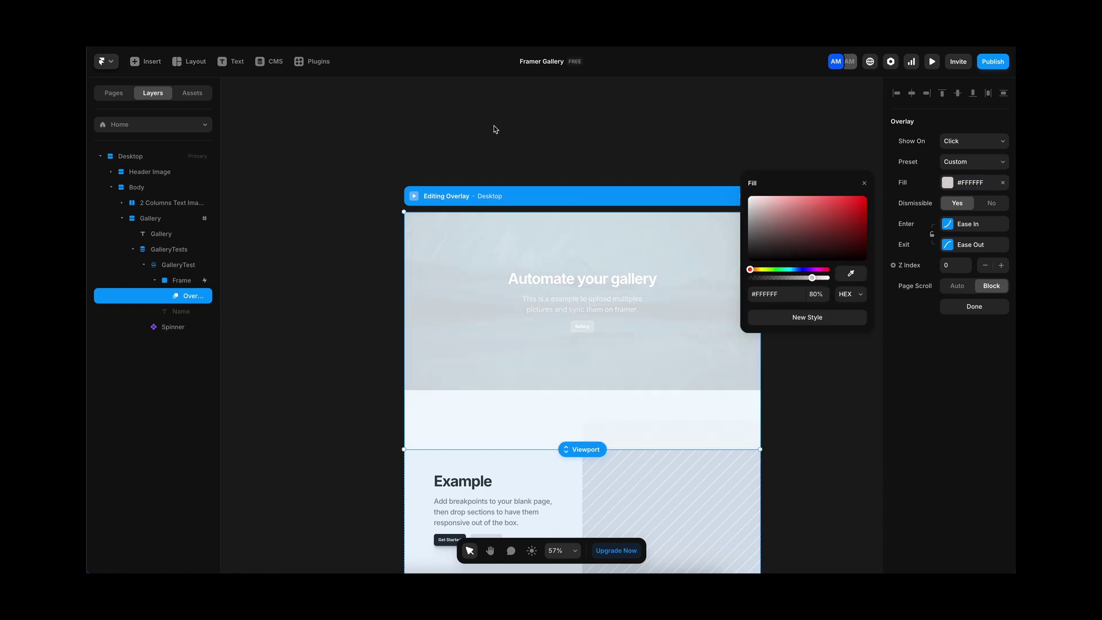
{"action": "left_click", "coordinate": [149, 63]}
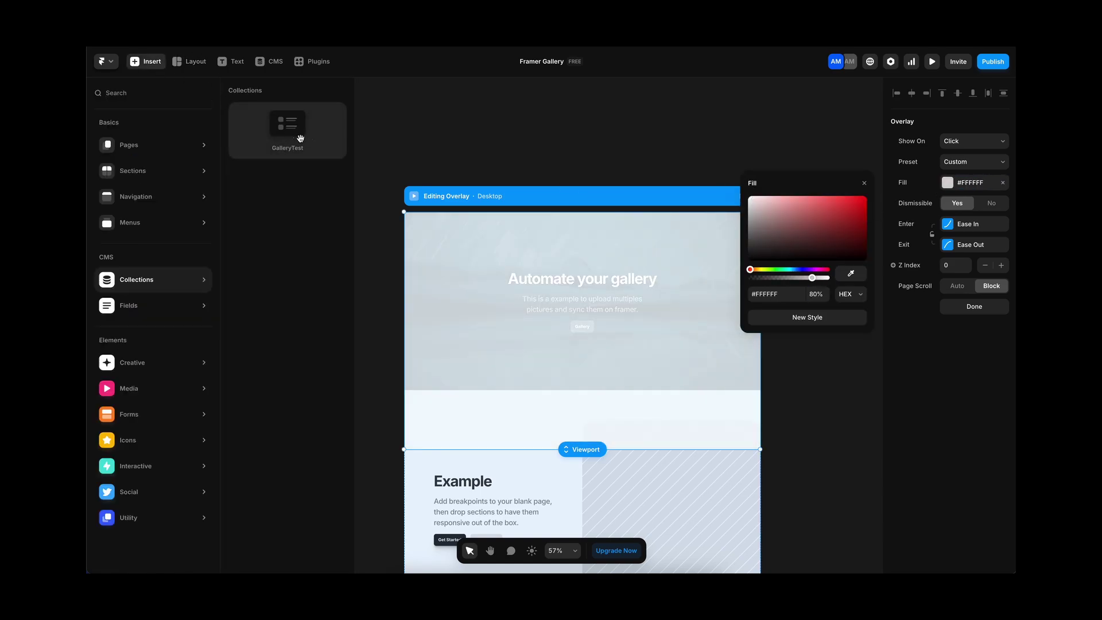
- Drop a GalleryTest collection list into the overlay, set its Limit to 1, and select its Name text
{"action": "left_click_drag", "start_coordinate": [297, 139], "coordinate": [568, 305]}
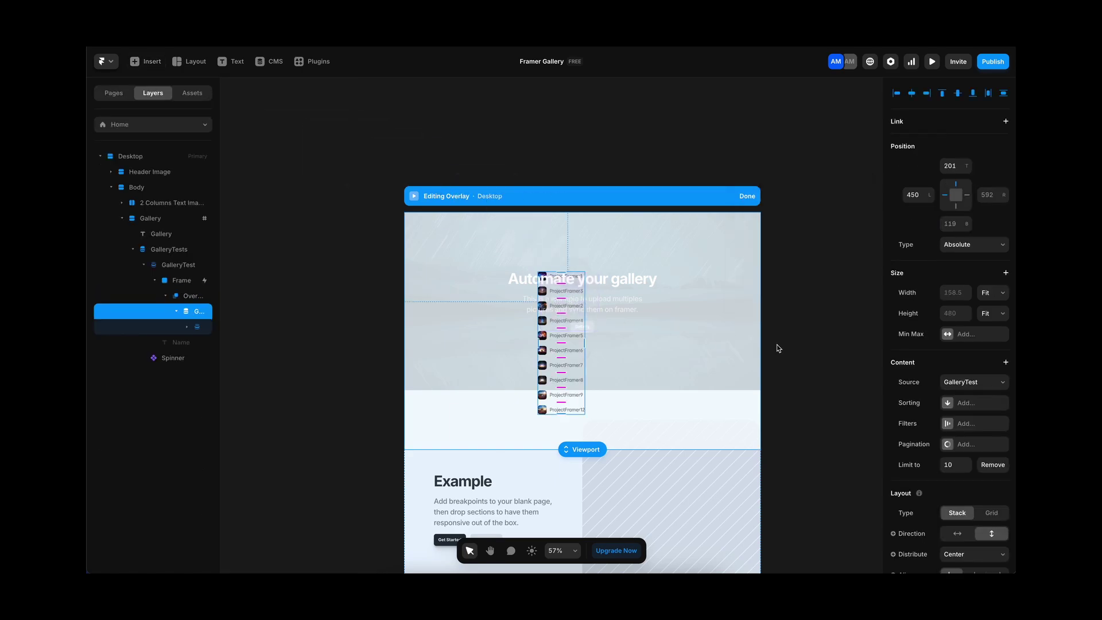
{"action": "left_click", "coordinate": [962, 467]}
{"action": "type", "text": "1"}
{"action": "scroll", "coordinate": [950, 476], "scroll_direction": "down", "scroll_amount": 1}
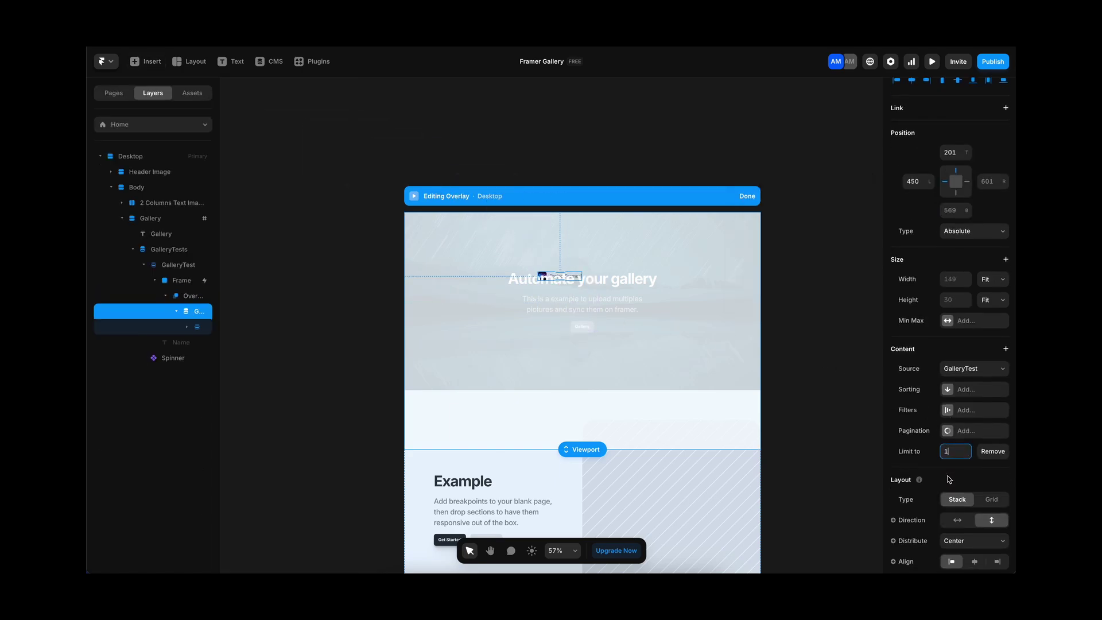
{"action": "left_click", "coordinate": [187, 328]}
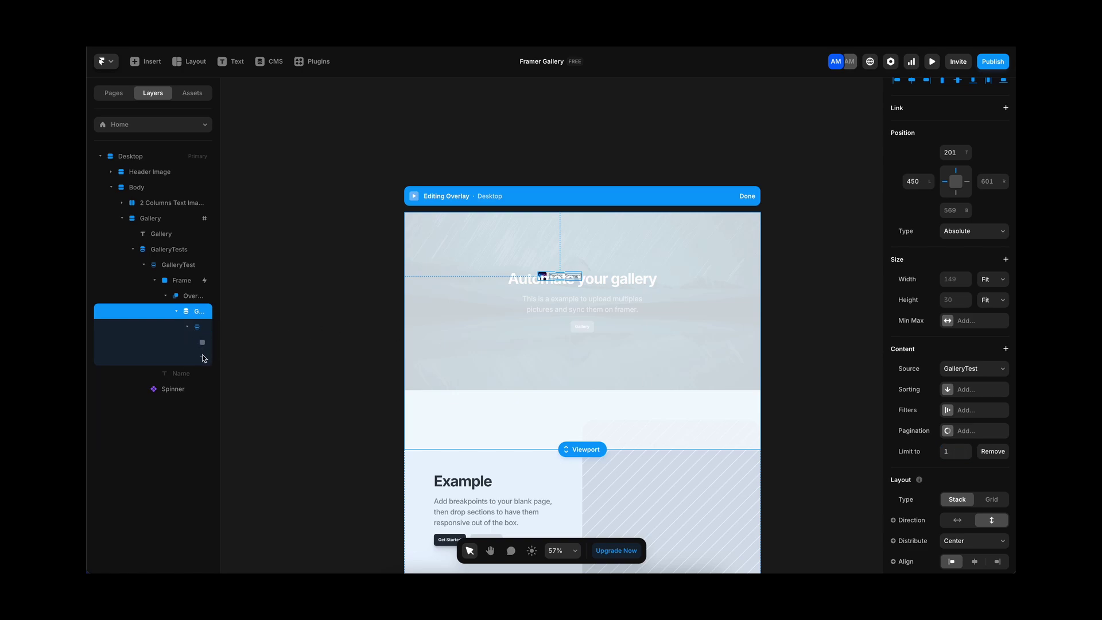
{"action": "left_click", "coordinate": [565, 276]}
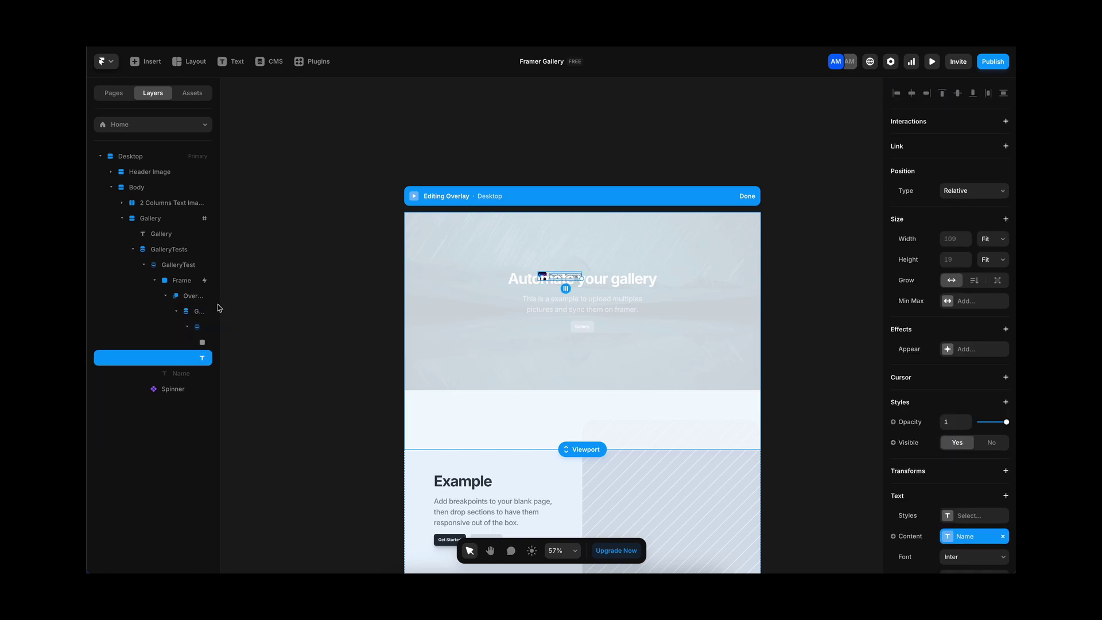
{"action": "left_click_drag", "start_coordinate": [226, 306], "coordinate": [301, 316]}
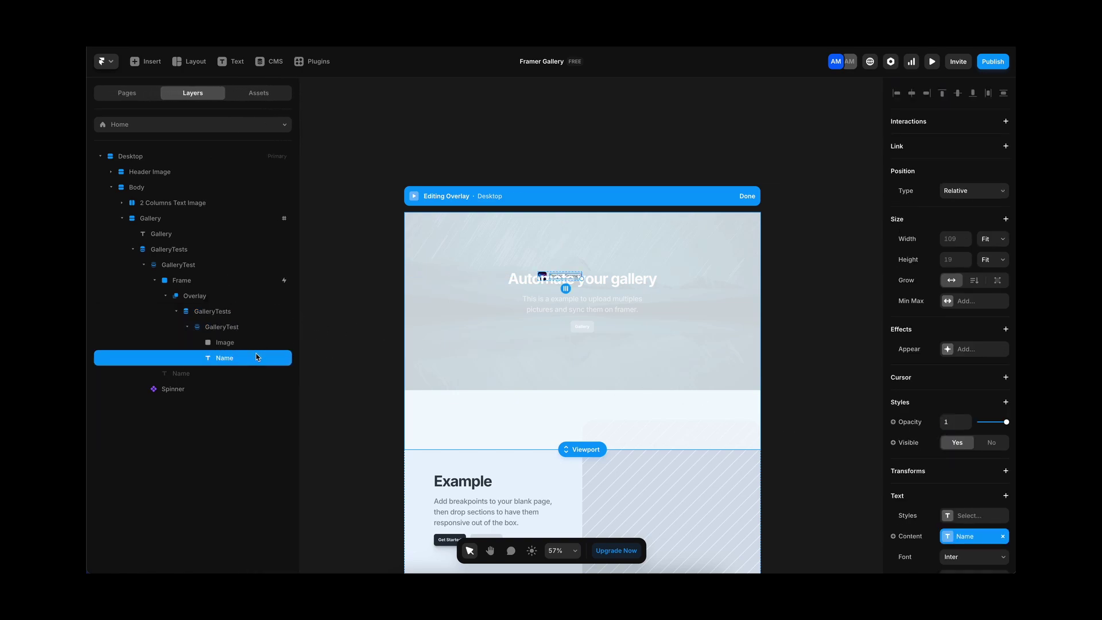
{"action": "scroll", "coordinate": [944, 465], "scroll_direction": "down", "scroll_amount": 5}
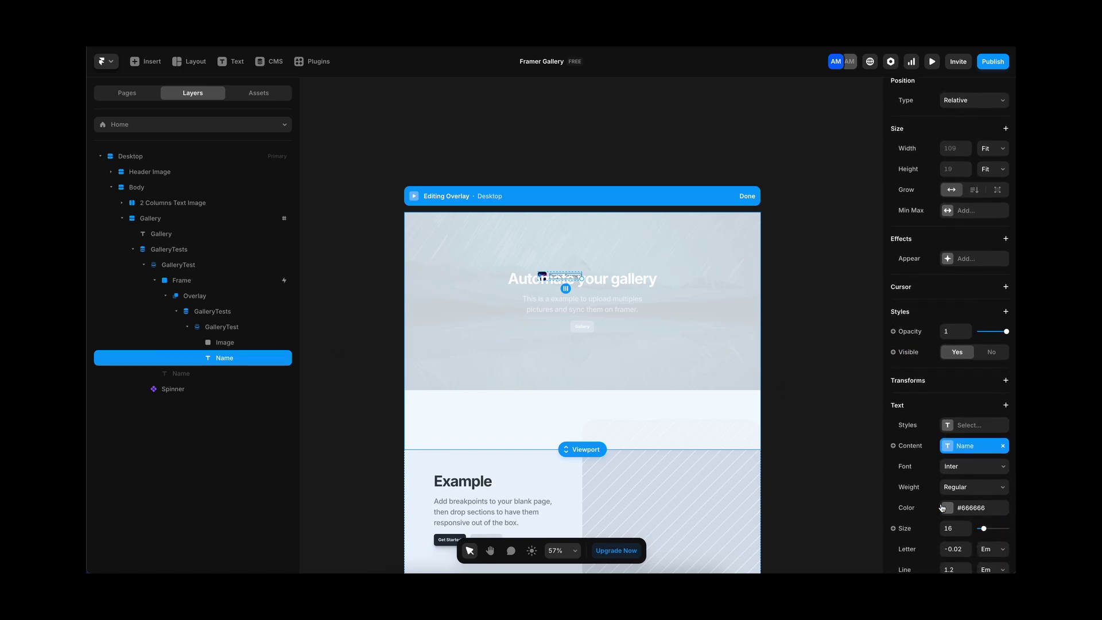
- Hide the overlay item's Name and give its Image a locked aspect ratio with Fill width
{"action": "left_click", "coordinate": [993, 350]}
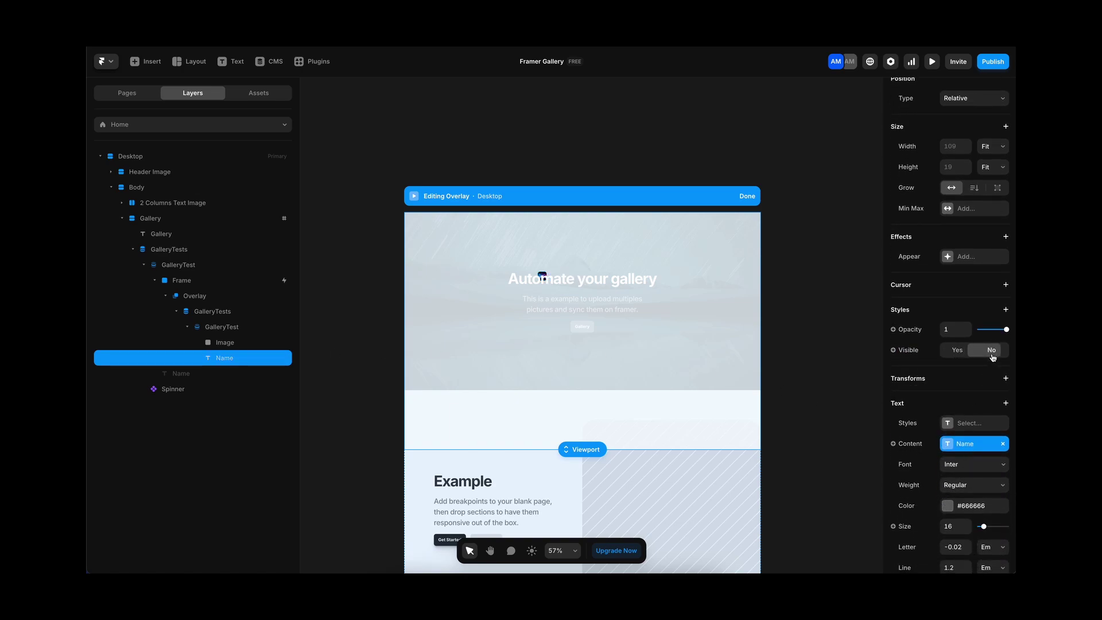
{"action": "left_click", "coordinate": [227, 344]}
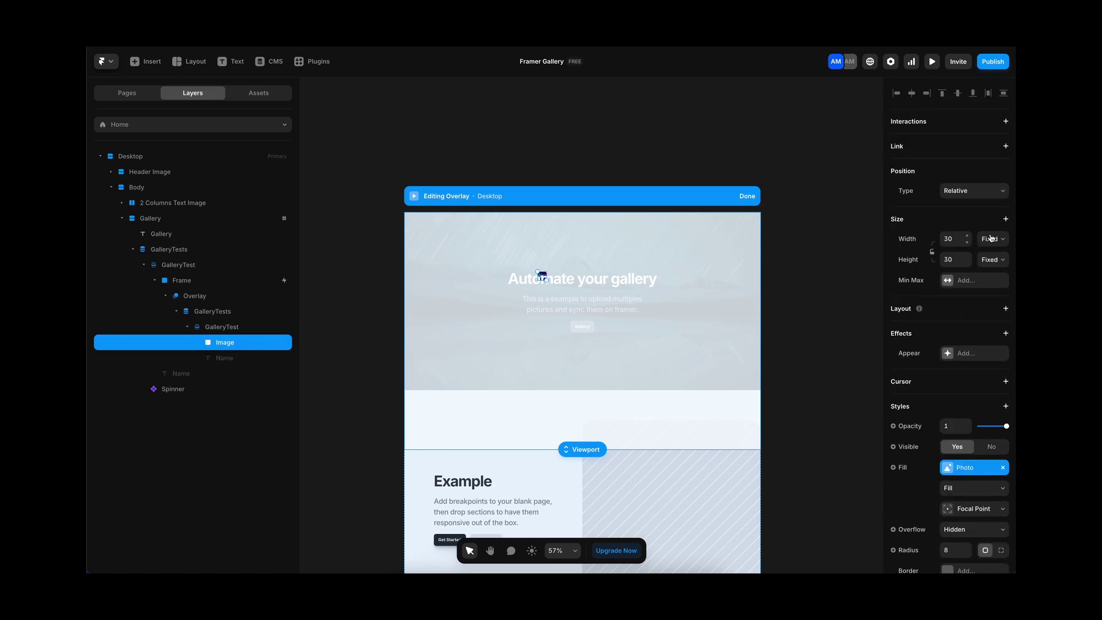
{"action": "left_click", "coordinate": [935, 252]}
{"action": "left_click", "coordinate": [986, 244]}
{"action": "left_click", "coordinate": [983, 263]}
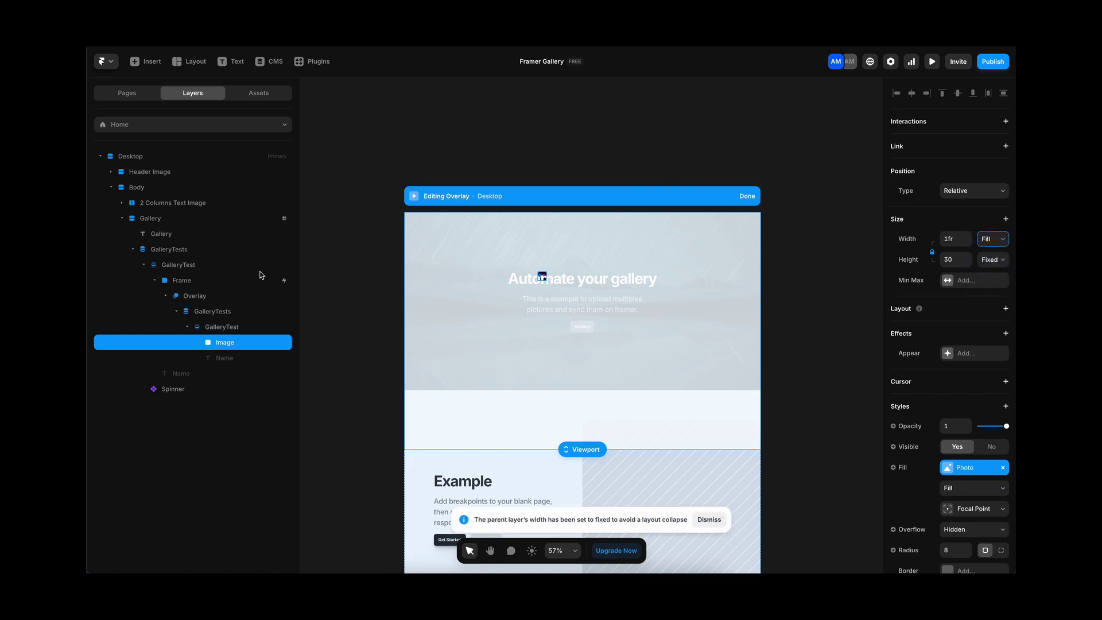
{"action": "left_click", "coordinate": [205, 318]}
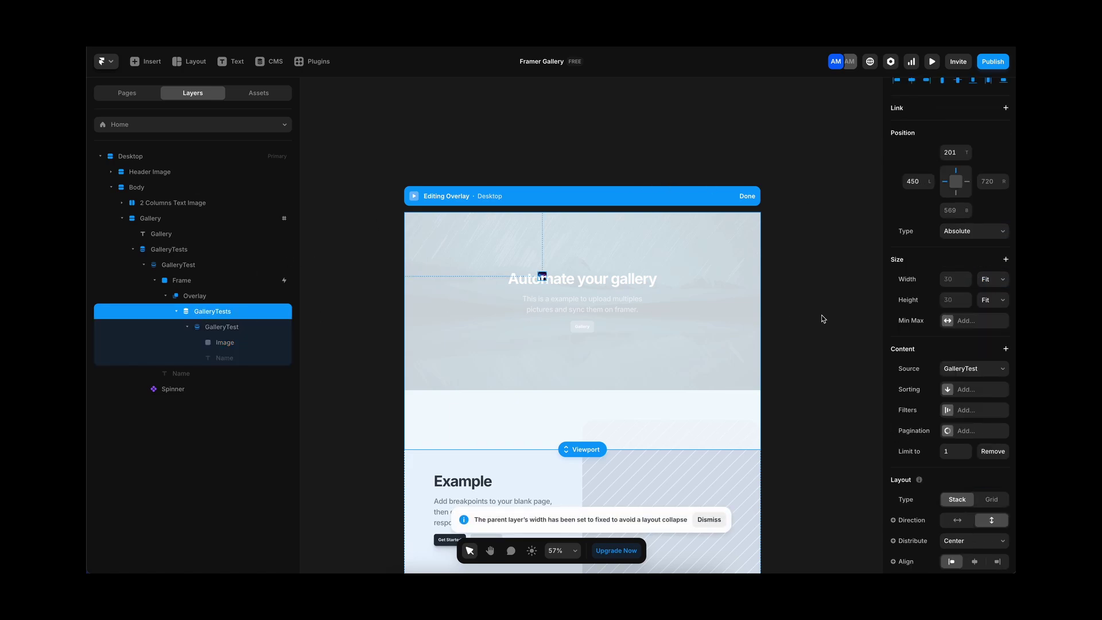
- Try out relative, fit and fixed width and height sizing for the overlay's collection list
{"action": "left_click", "coordinate": [1000, 281]}
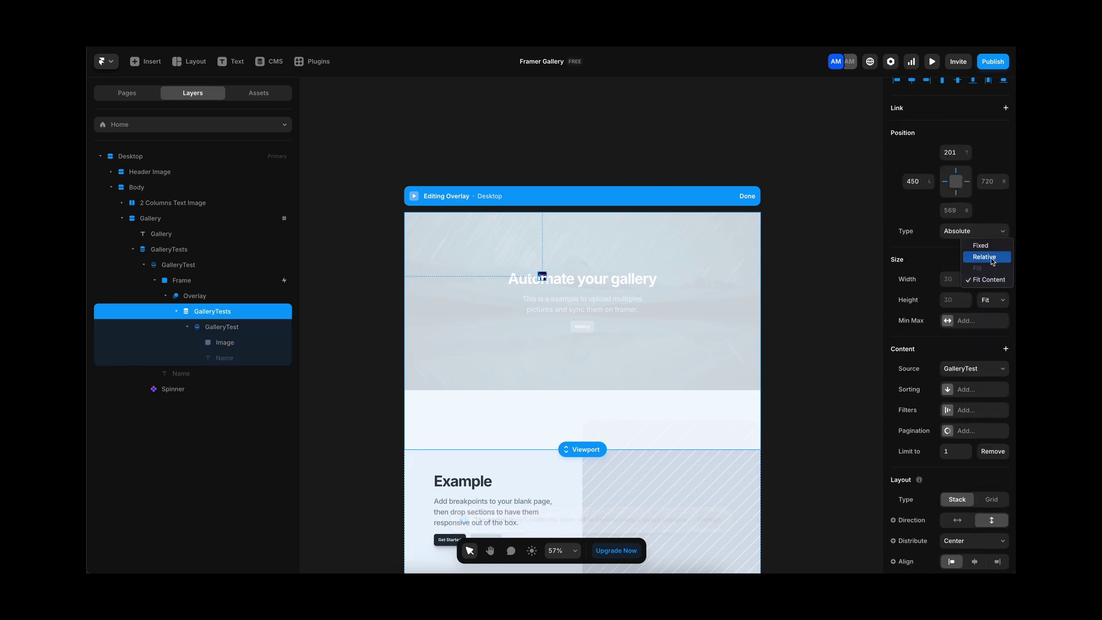
{"action": "left_click", "coordinate": [993, 259]}
{"action": "left_click", "coordinate": [989, 282]}
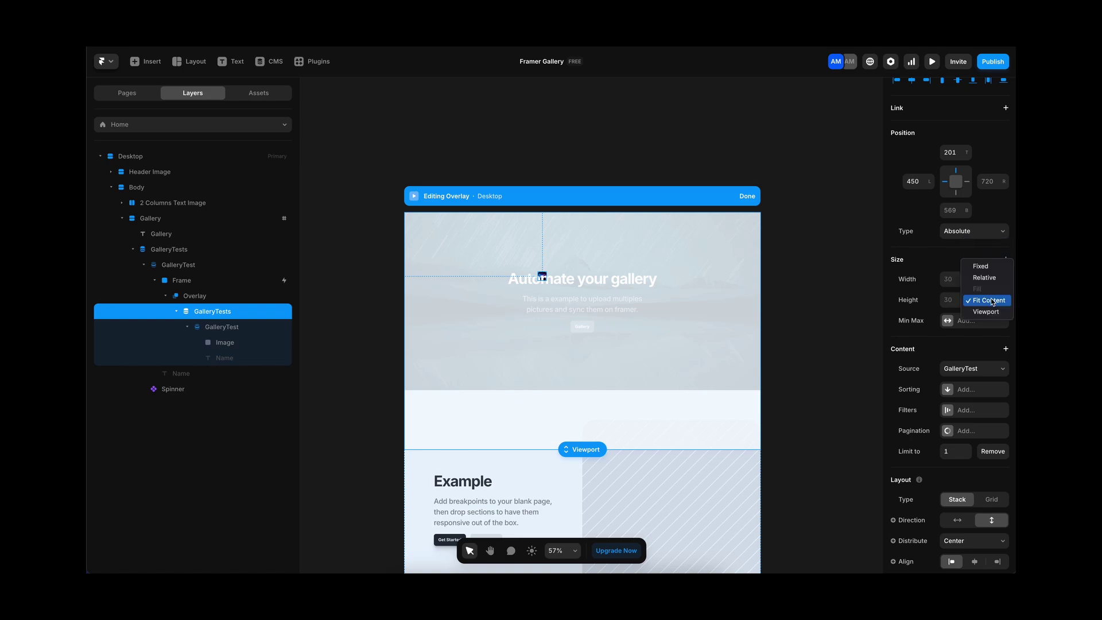
{"action": "left_click", "coordinate": [987, 285]}
{"action": "left_click", "coordinate": [955, 301]}
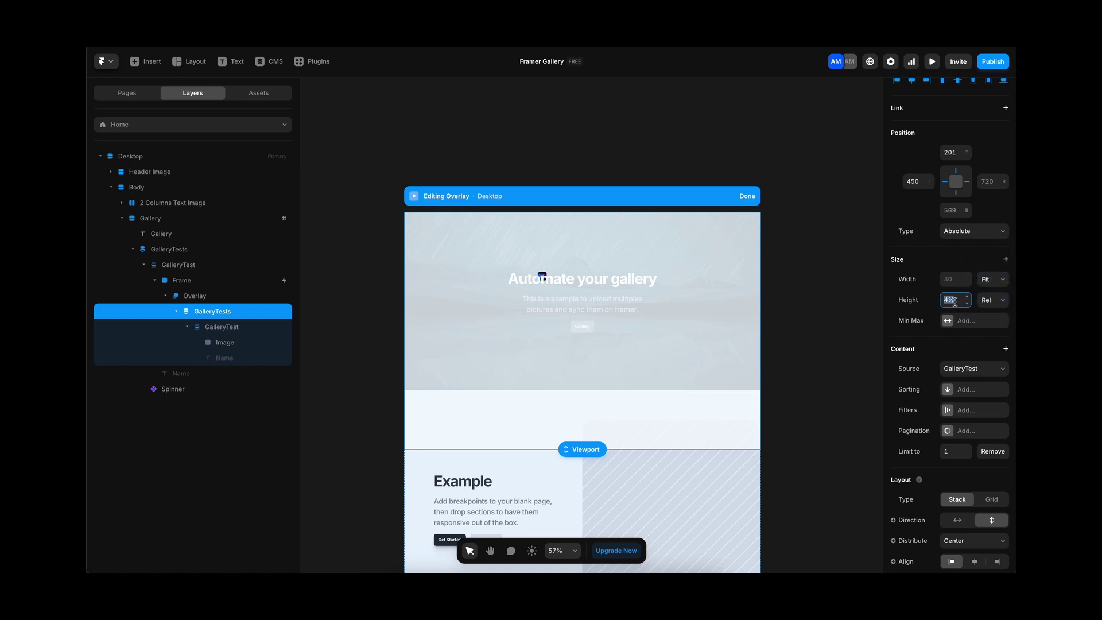
{"action": "type", "text": "80%"}
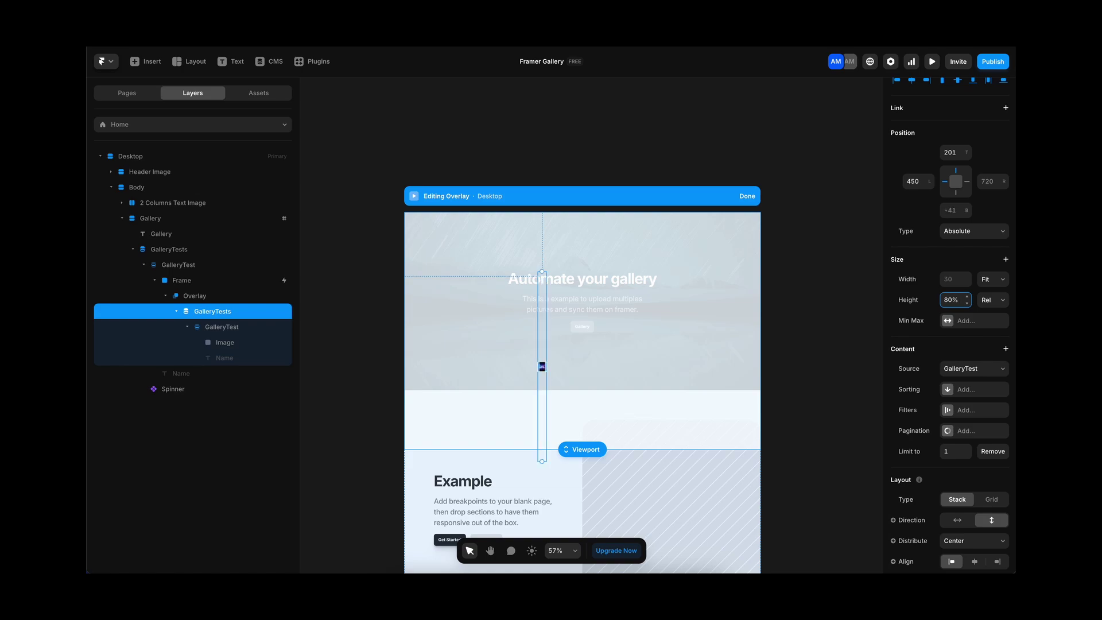
{"action": "left_click", "coordinate": [992, 279]}
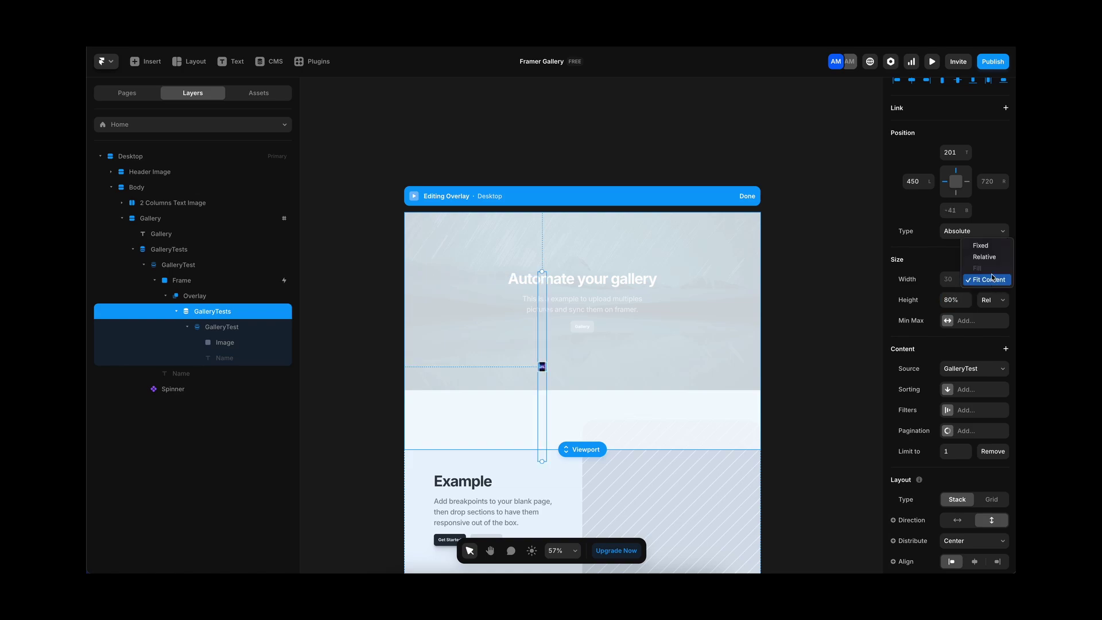
{"action": "left_click", "coordinate": [986, 244]}
{"action": "left_click", "coordinate": [934, 295]}
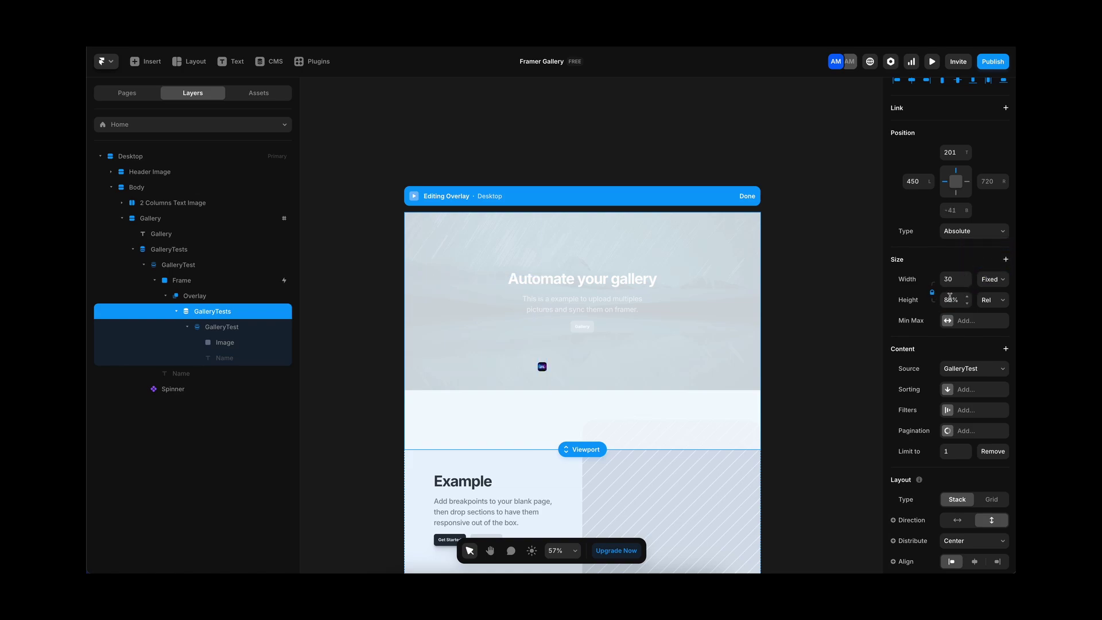
{"action": "left_click", "coordinate": [989, 285]}
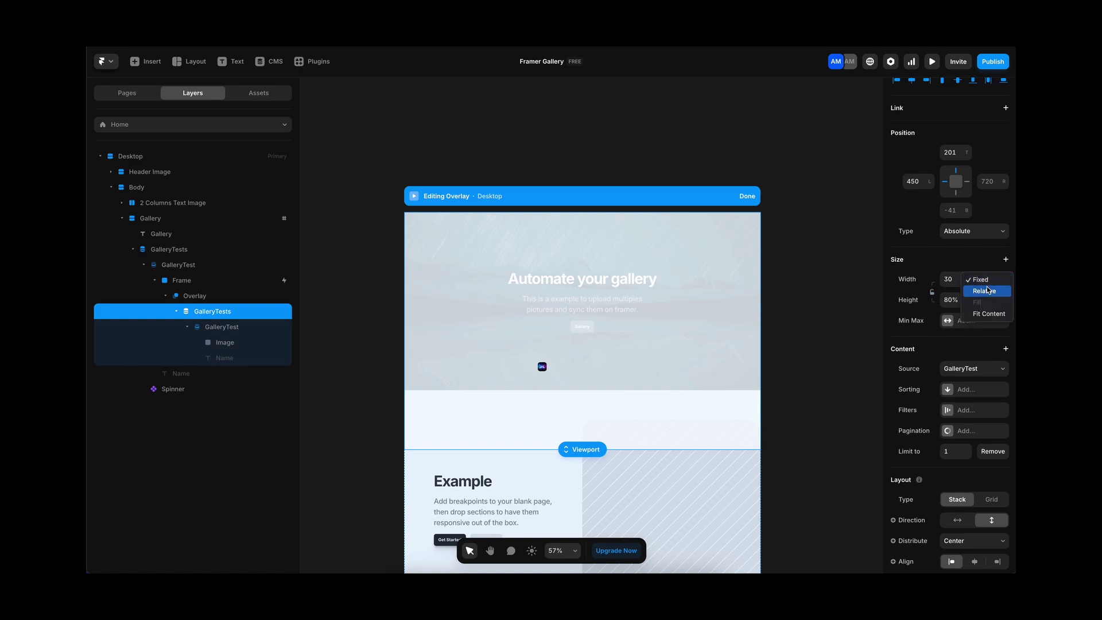
{"action": "left_click", "coordinate": [989, 281]}
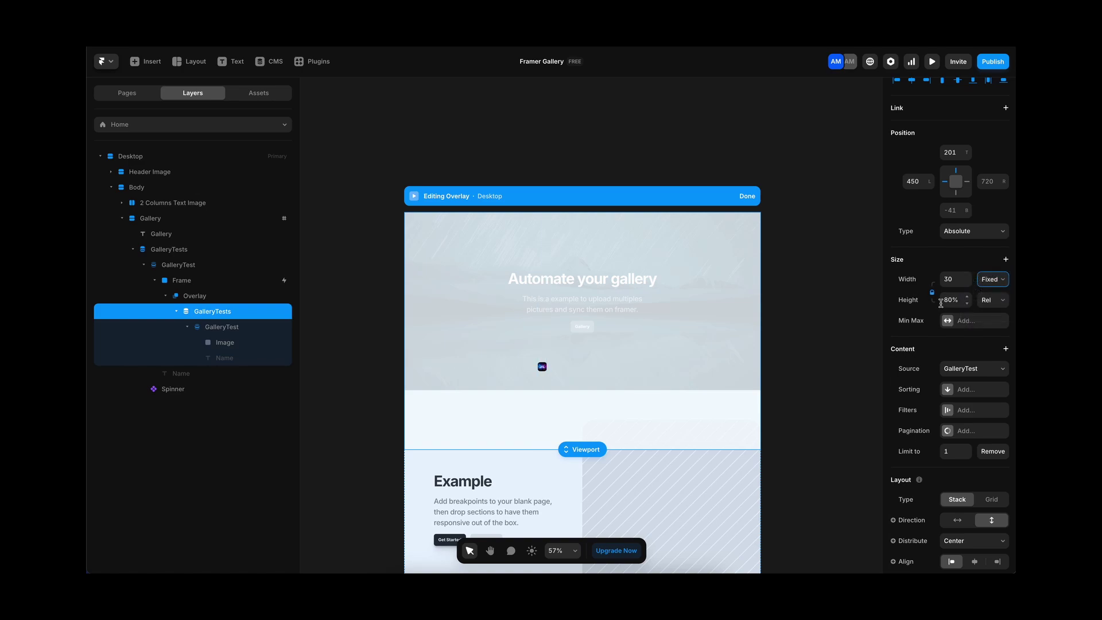
{"action": "left_click_drag", "start_coordinate": [942, 303], "coordinate": [942, 303]}
- Keep the list width fixed and set its height to 80% relative
{"action": "left_click", "coordinate": [985, 285]}
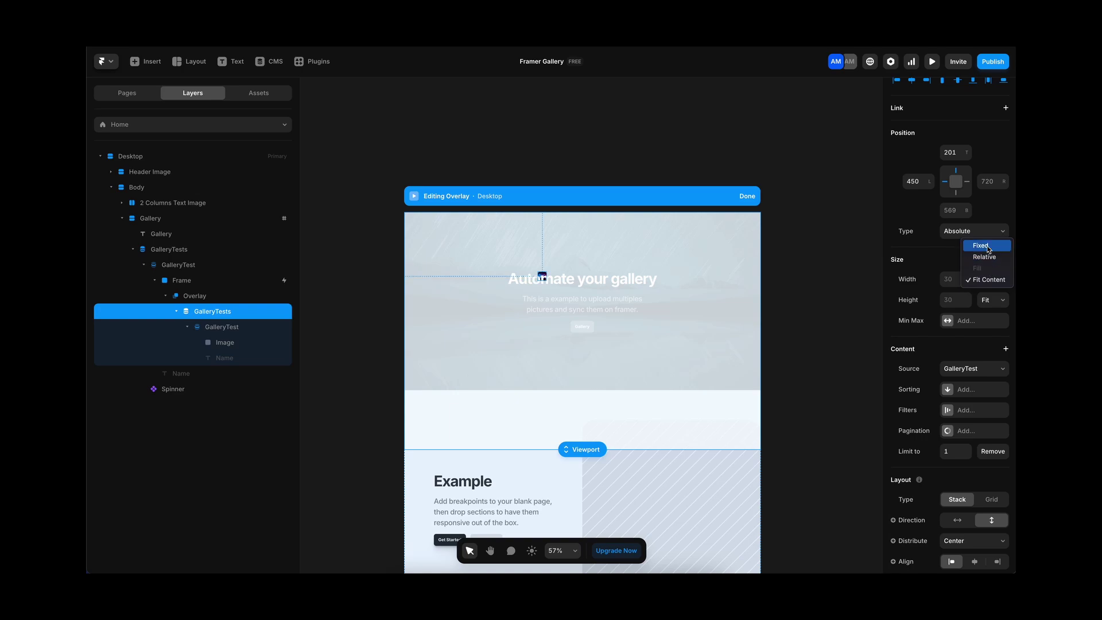
{"action": "left_click", "coordinate": [988, 245]}
{"action": "left_click", "coordinate": [988, 301]}
{"action": "left_click", "coordinate": [964, 280]}
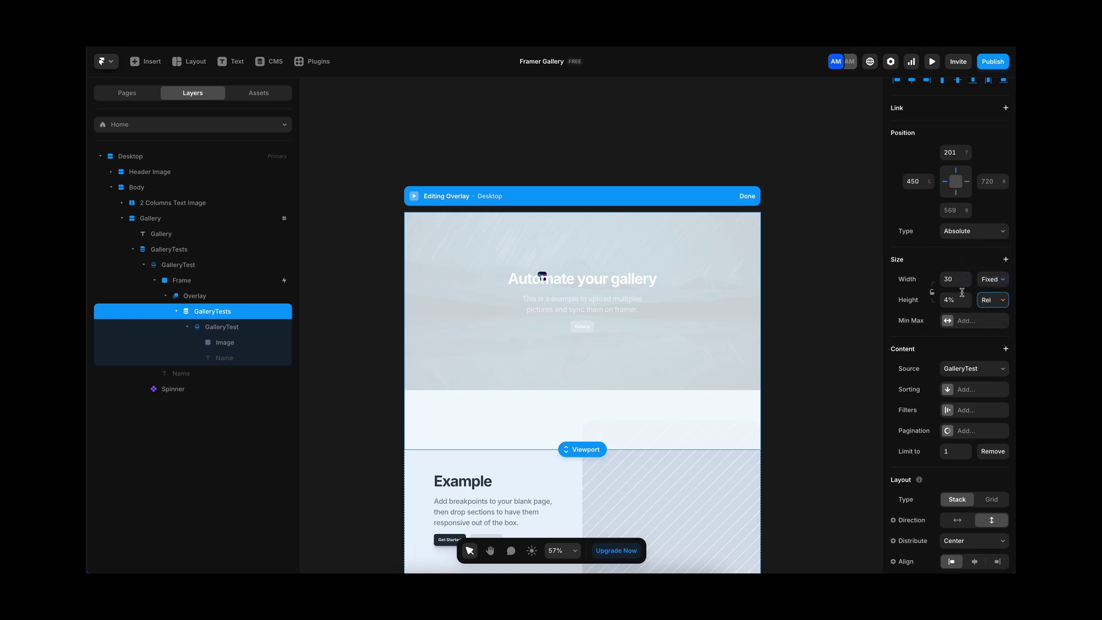
{"action": "left_click", "coordinate": [951, 300]}
{"action": "type", "text": "80"}
{"action": "key", "text": "Return"}
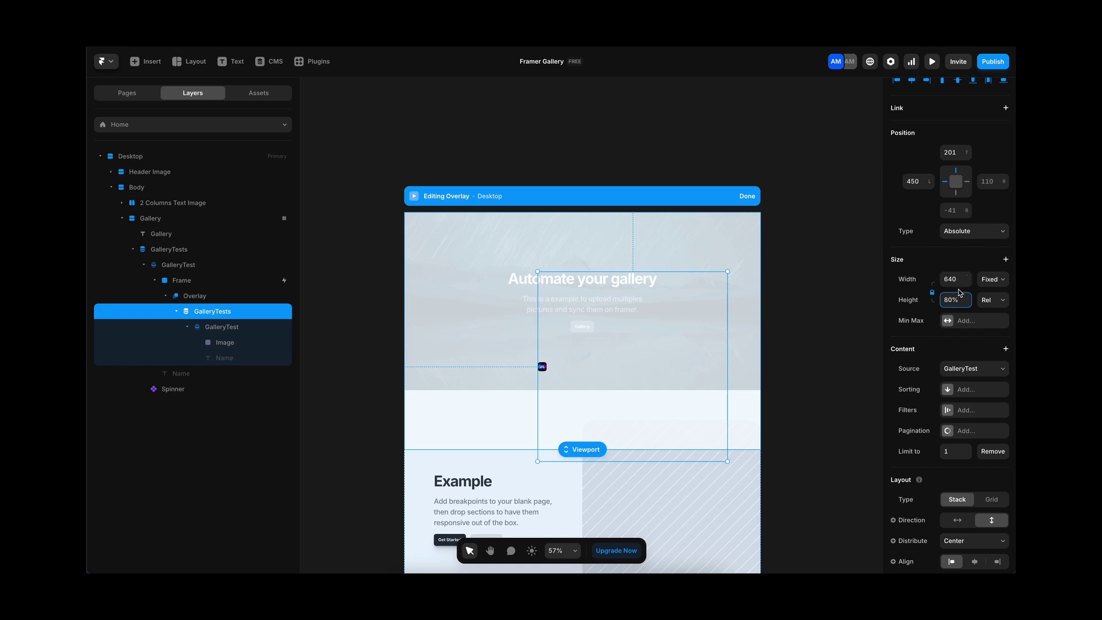
- Set the GalleryTest item width to Fill and centre the list horizontally and vertically in the overlay
{"action": "left_click", "coordinate": [247, 326]}
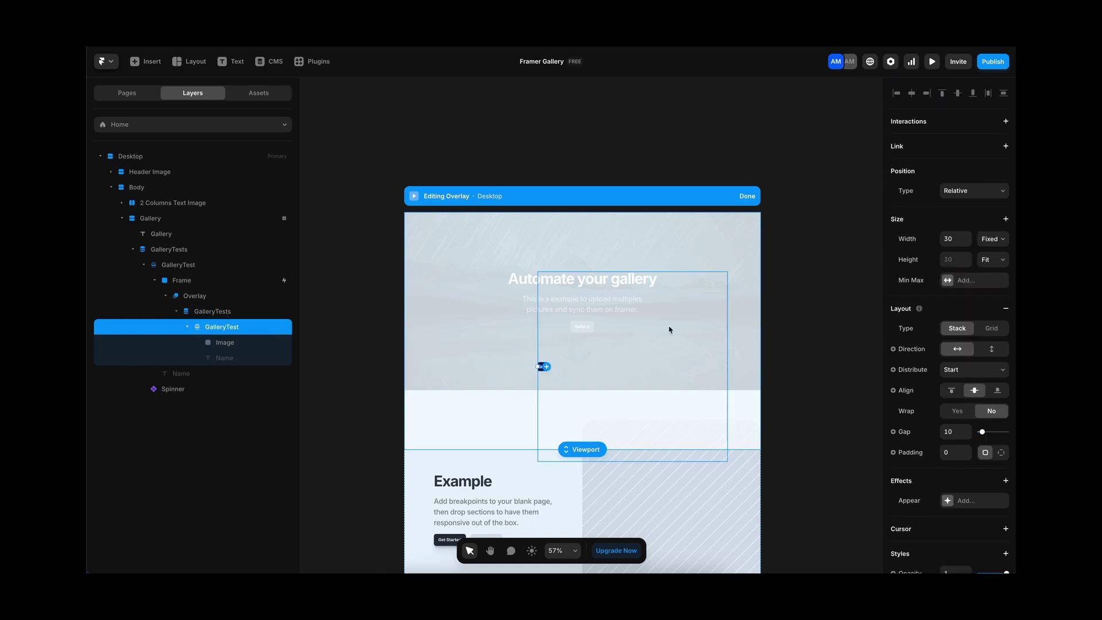
{"action": "left_click", "coordinate": [996, 244]}
{"action": "left_click", "coordinate": [978, 262]}
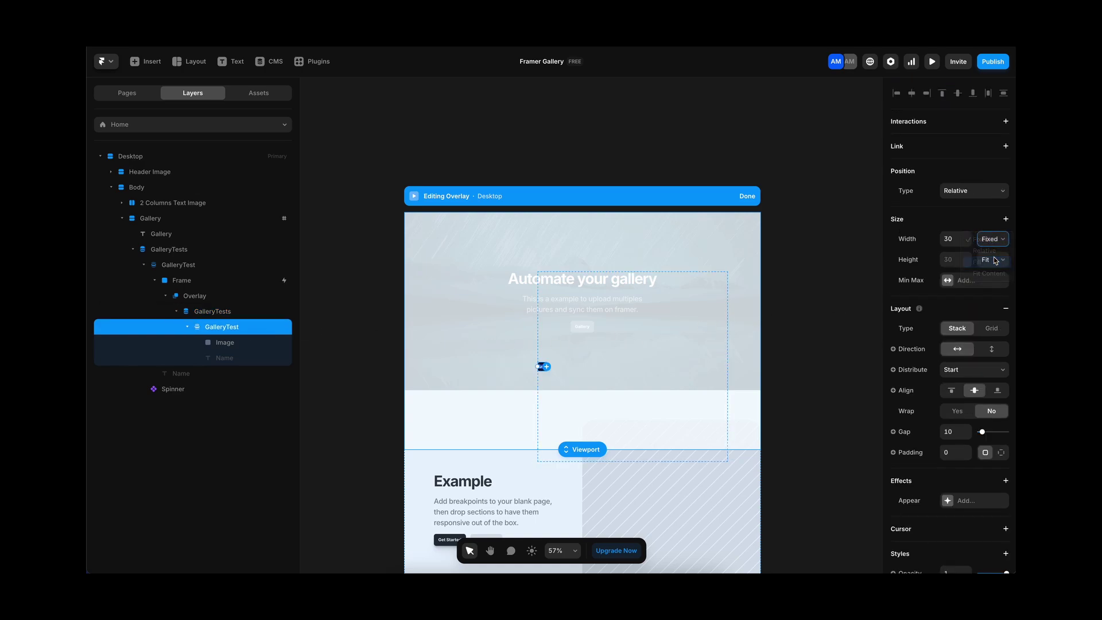
{"action": "left_click", "coordinate": [212, 313]}
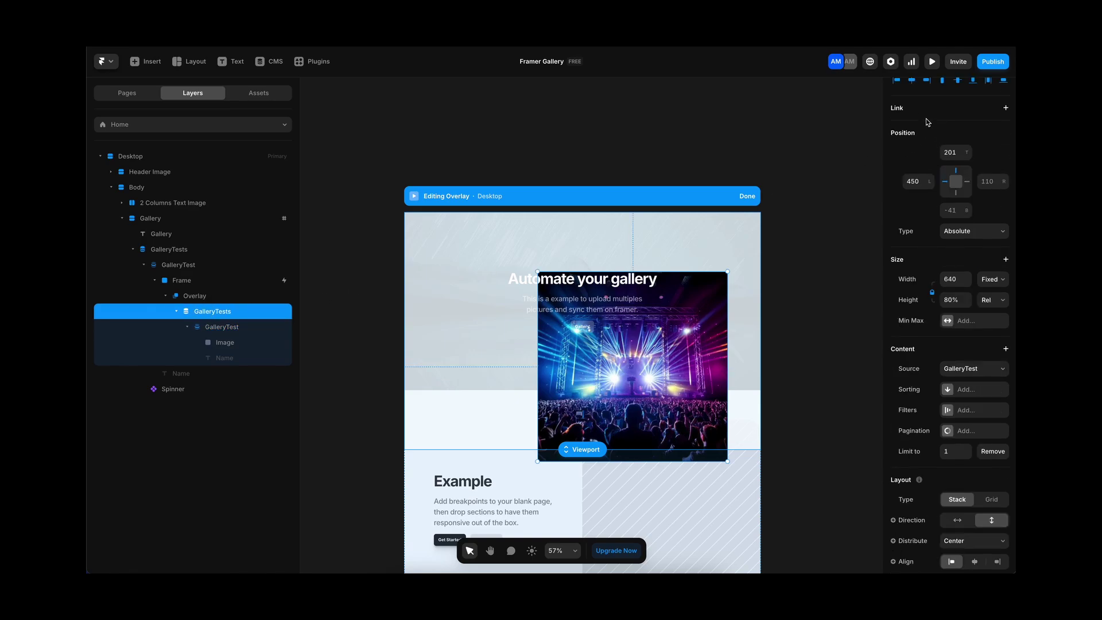
{"action": "left_click", "coordinate": [912, 81]}
{"action": "left_click", "coordinate": [958, 80]}
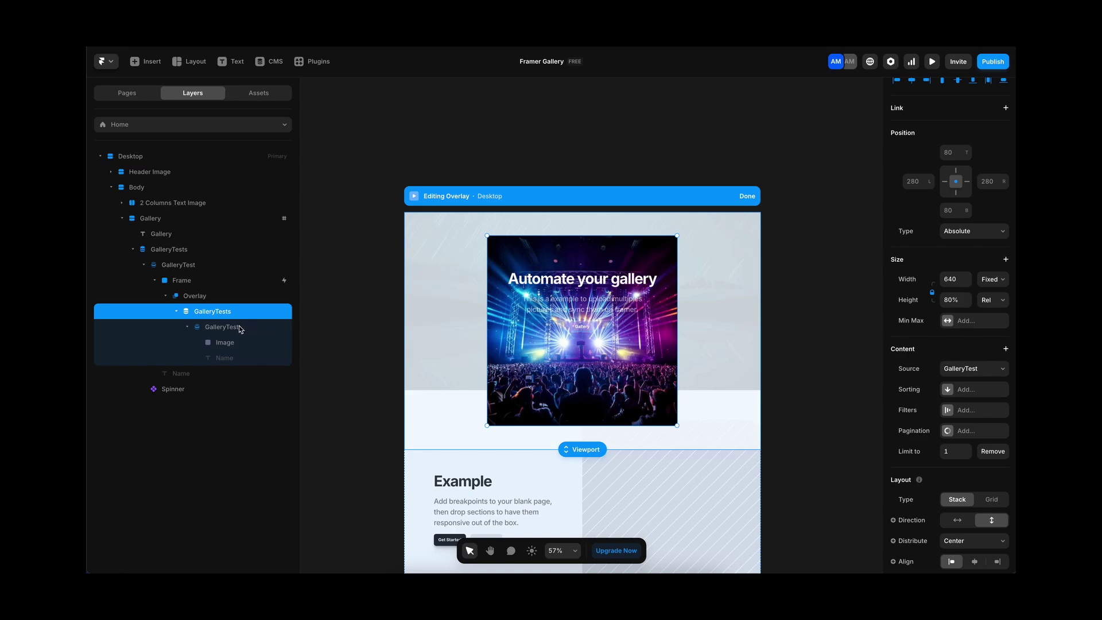
- Add a filter where Name equals the clicked item's Name variable, then finish editing the overlay
{"action": "left_click", "coordinate": [949, 412]}
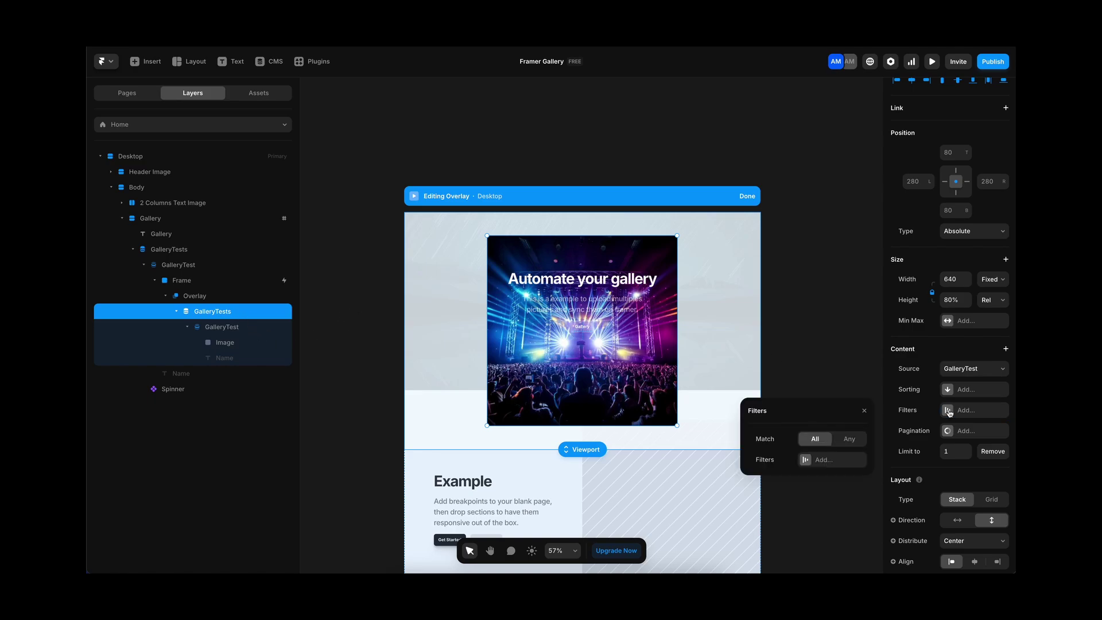
{"action": "left_click", "coordinate": [807, 461]}
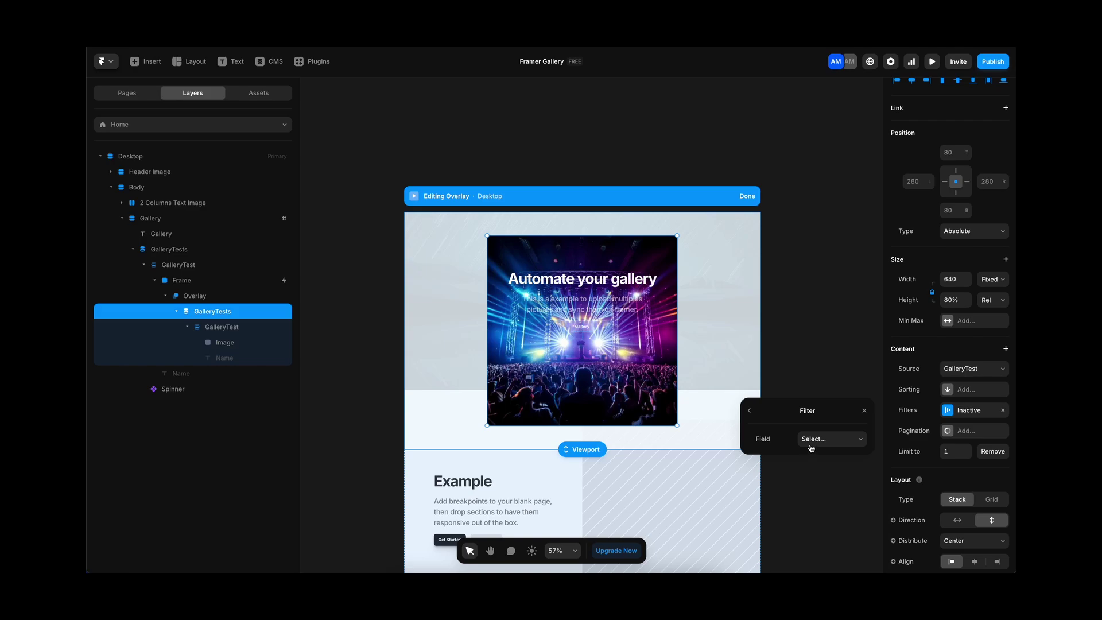
{"action": "left_click", "coordinate": [812, 448]}
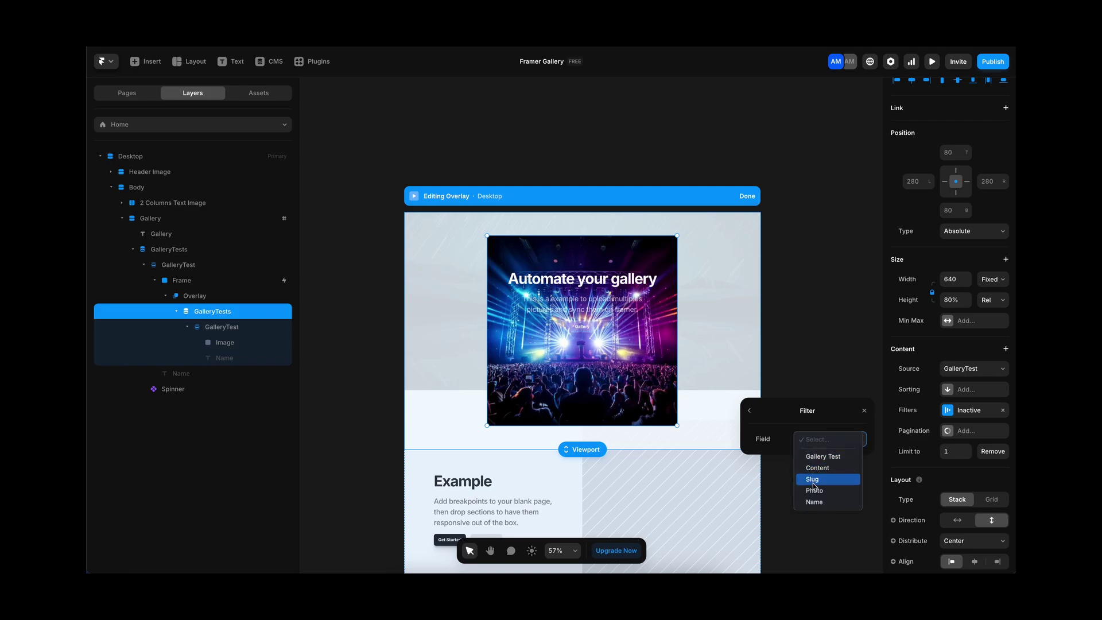
{"action": "left_click", "coordinate": [814, 502]}
{"action": "left_click", "coordinate": [817, 461]}
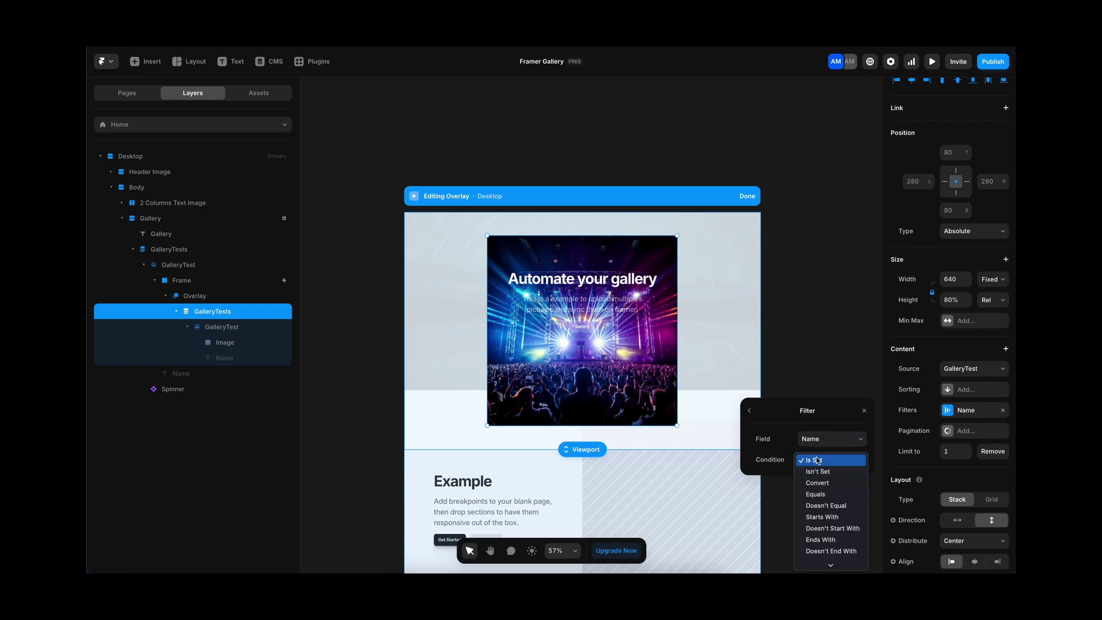
{"action": "left_click", "coordinate": [822, 495]}
{"action": "left_click", "coordinate": [761, 481]}
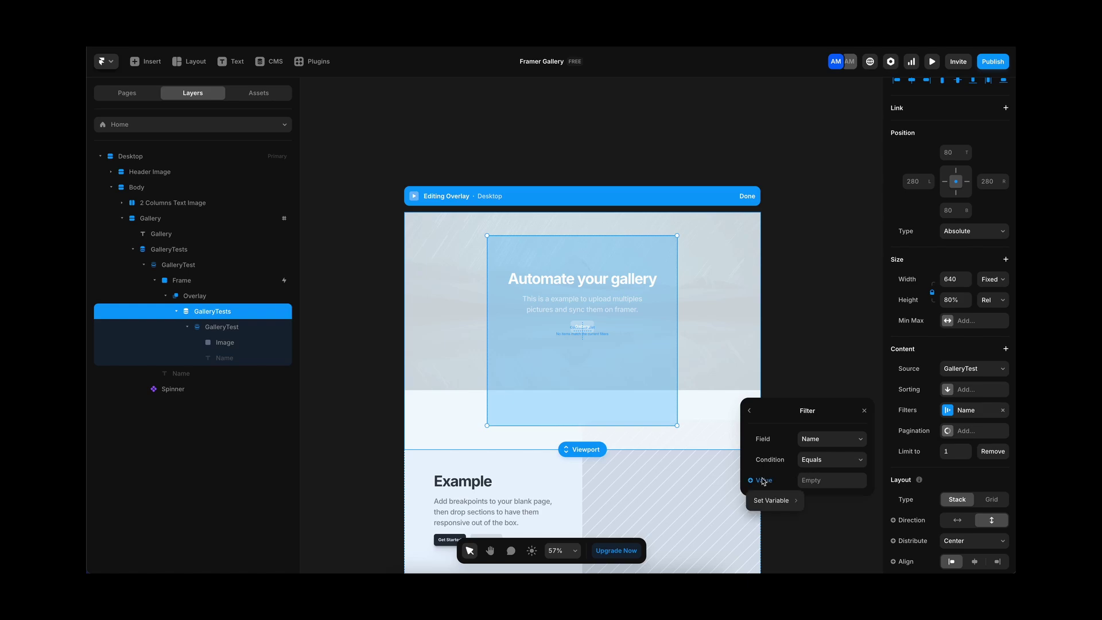
{"action": "mouse_move", "coordinate": [771, 500]}
{"action": "left_click", "coordinate": [723, 516]}
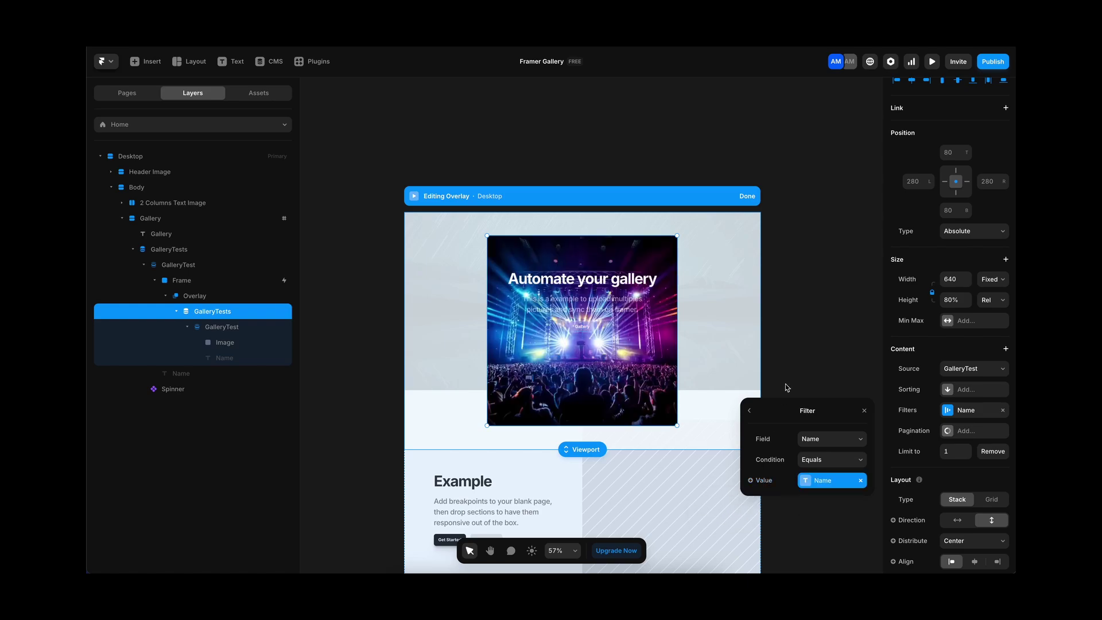
{"action": "left_click", "coordinate": [801, 369]}
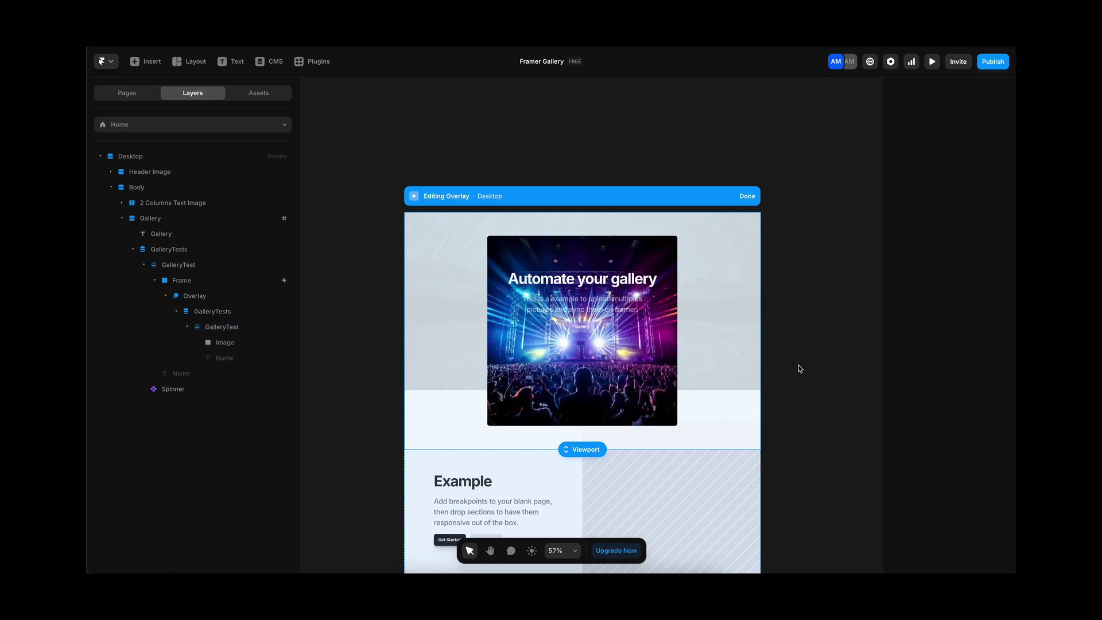
{"action": "left_click", "coordinate": [395, 161]}
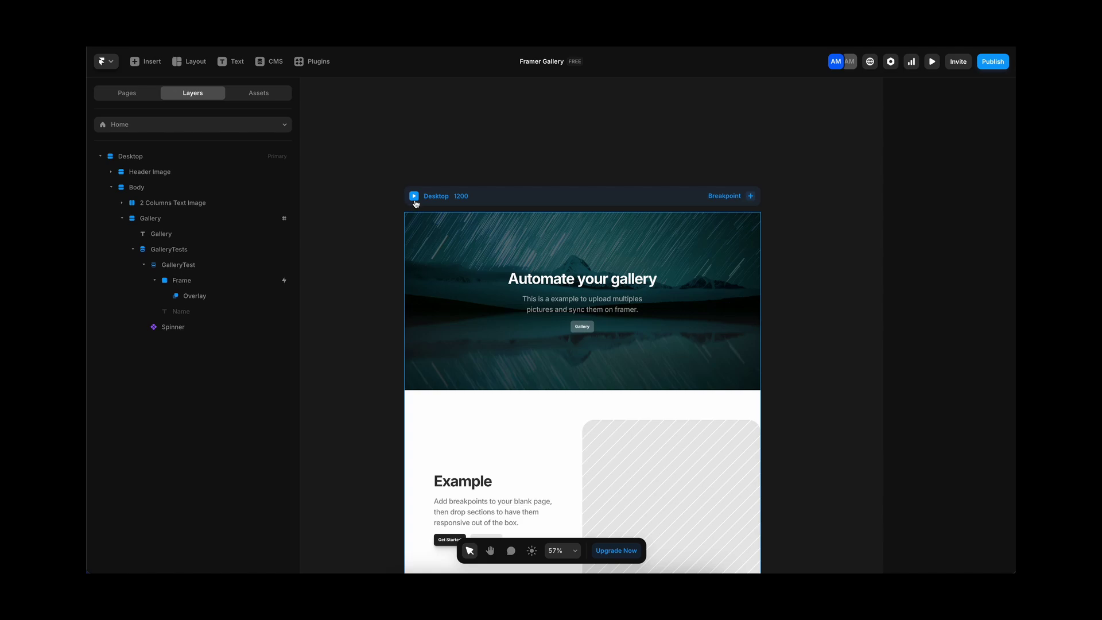
- Preview fullscreen, open and close the first concert and Colosseum photos enlarged, then exit
{"action": "key", "text": "super+p"}
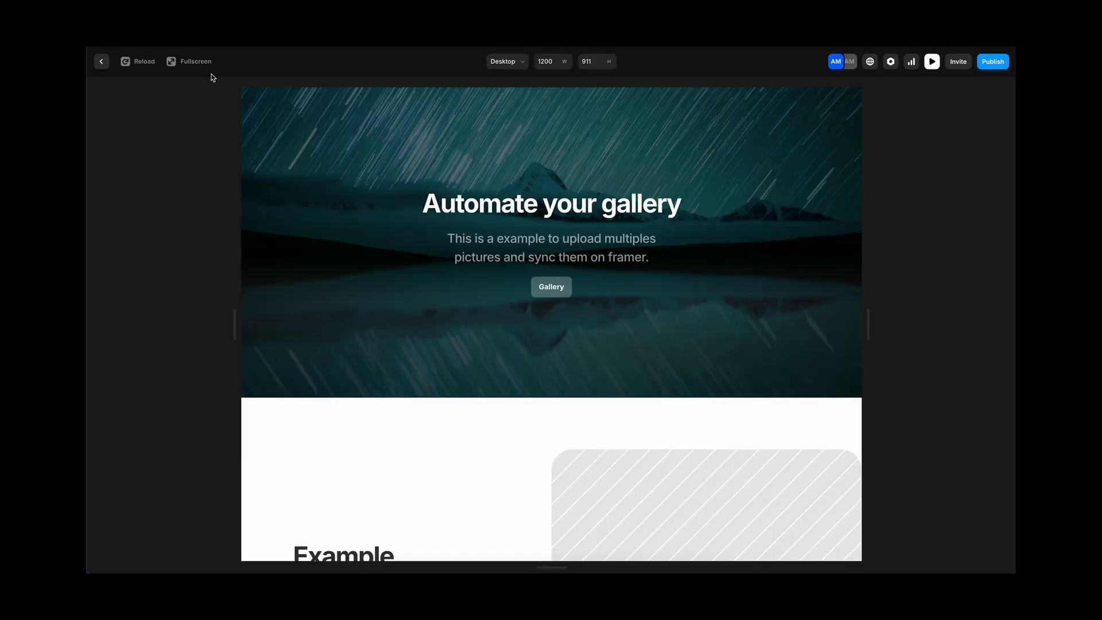
{"action": "left_click", "coordinate": [201, 62]}
{"action": "scroll", "coordinate": [456, 345], "scroll_direction": "down", "scroll_amount": 10}
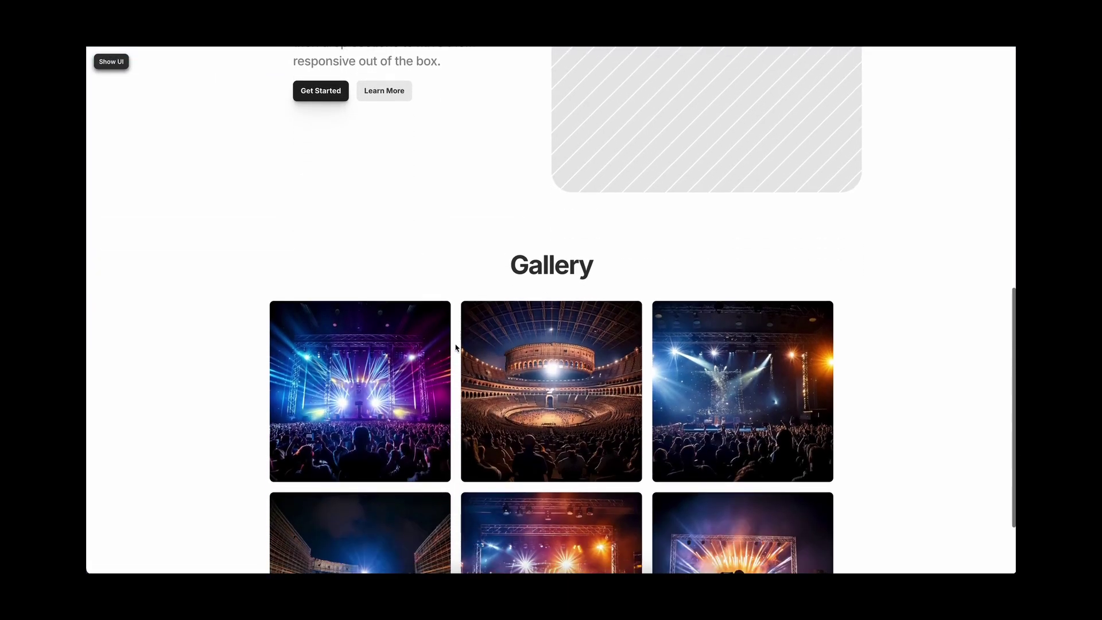
{"action": "left_click", "coordinate": [419, 343]}
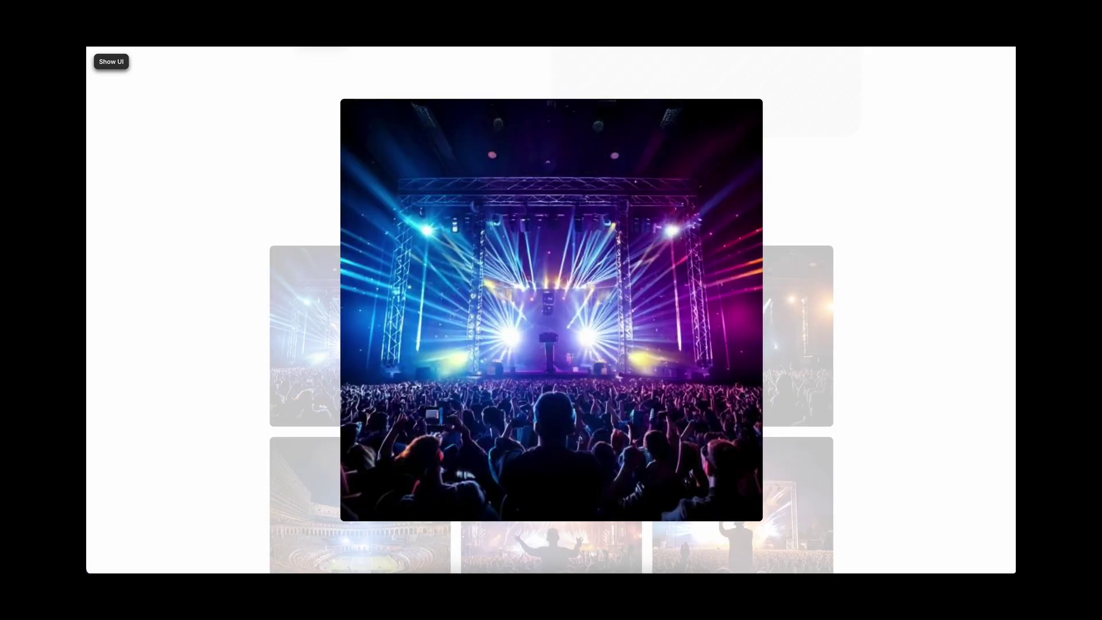
{"action": "left_click", "coordinate": [825, 358]}
{"action": "left_click", "coordinate": [589, 348]}
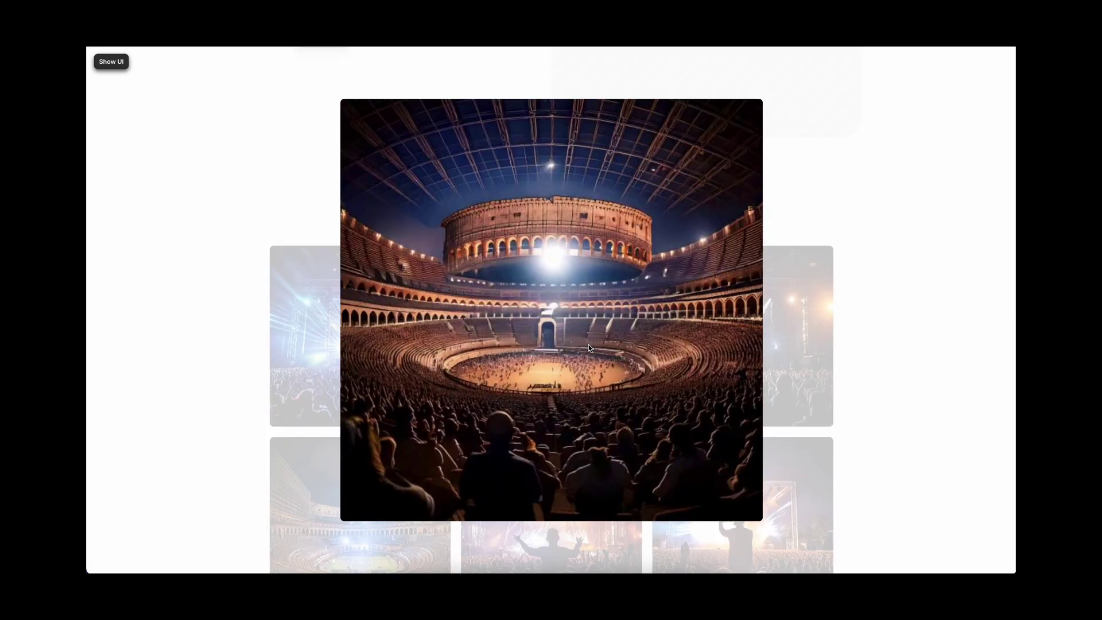
{"action": "left_click", "coordinate": [870, 322]}
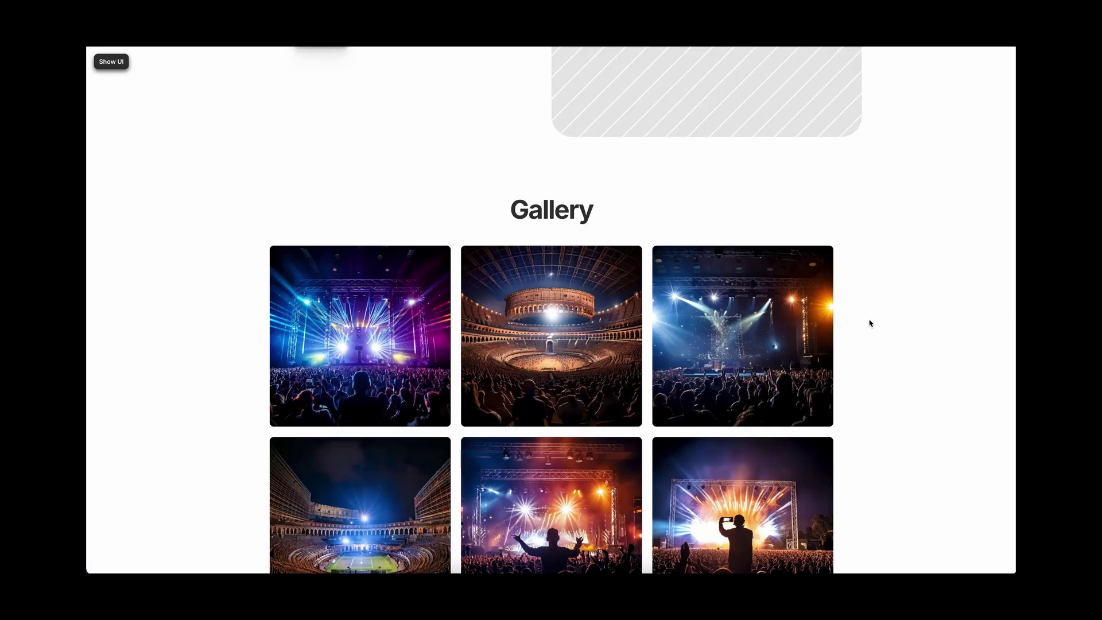
{"action": "left_click", "coordinate": [111, 61]}
{"action": "left_click", "coordinate": [105, 63]}
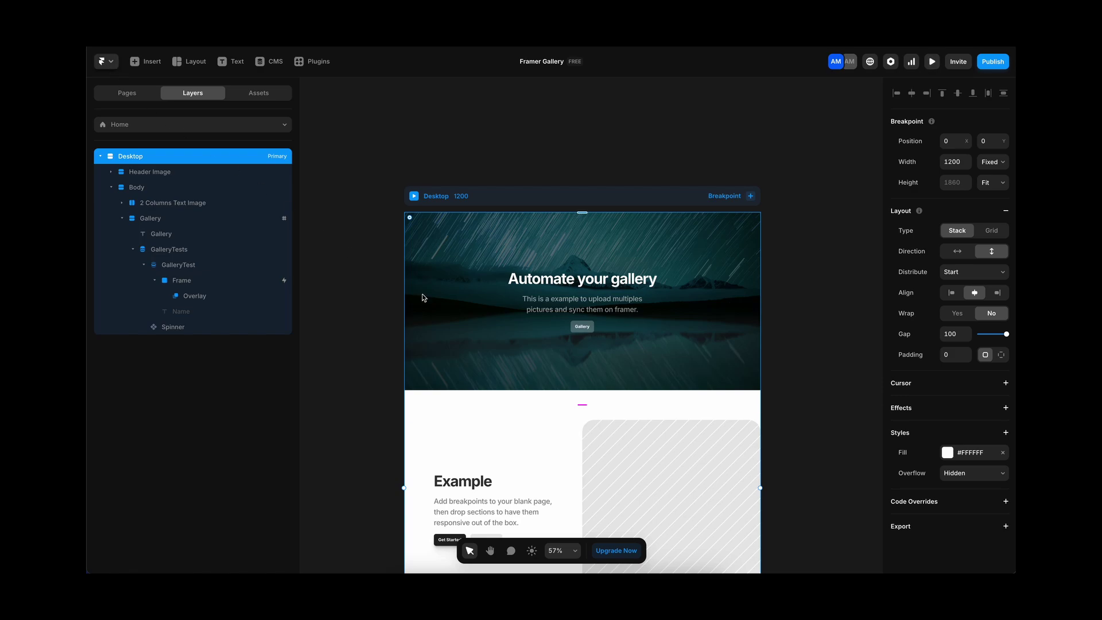
- Add a Hover effect with Scale 1.05 to the first gallery photo's Frame
{"action": "scroll", "coordinate": [474, 345], "scroll_direction": "down", "scroll_amount": 10}
{"action": "left_click", "coordinate": [467, 353]}
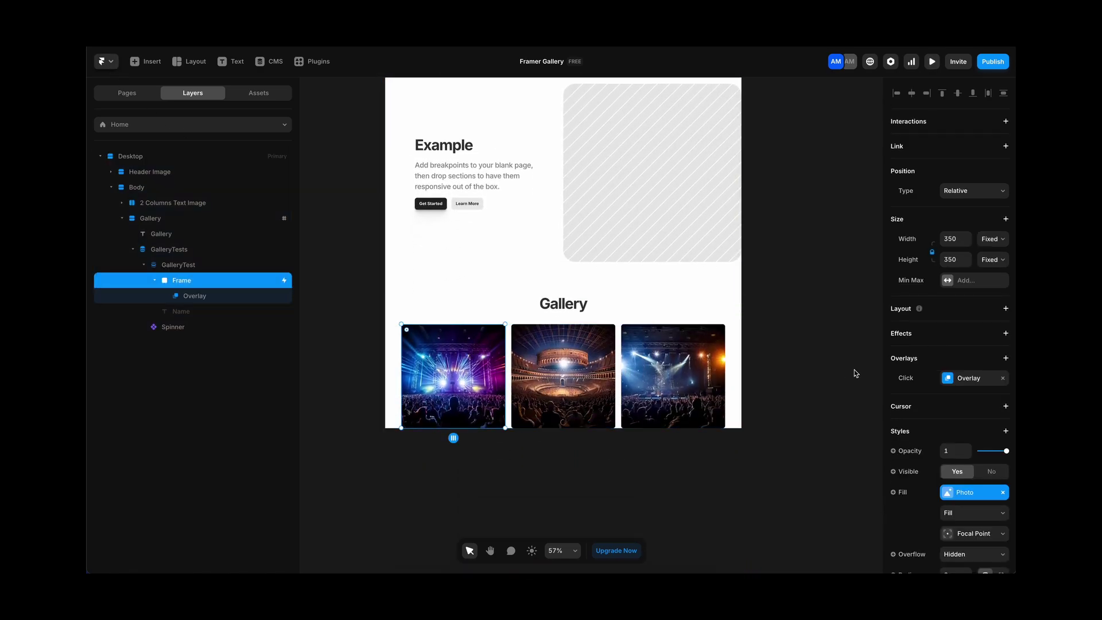
{"action": "left_click", "coordinate": [1006, 333]}
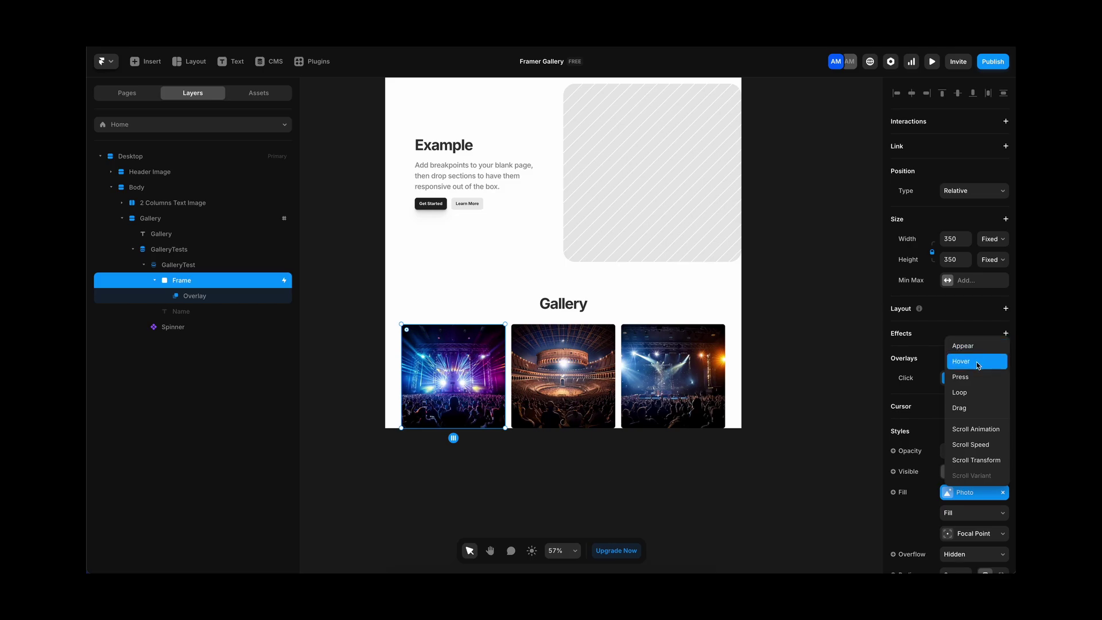
{"action": "left_click", "coordinate": [978, 365]}
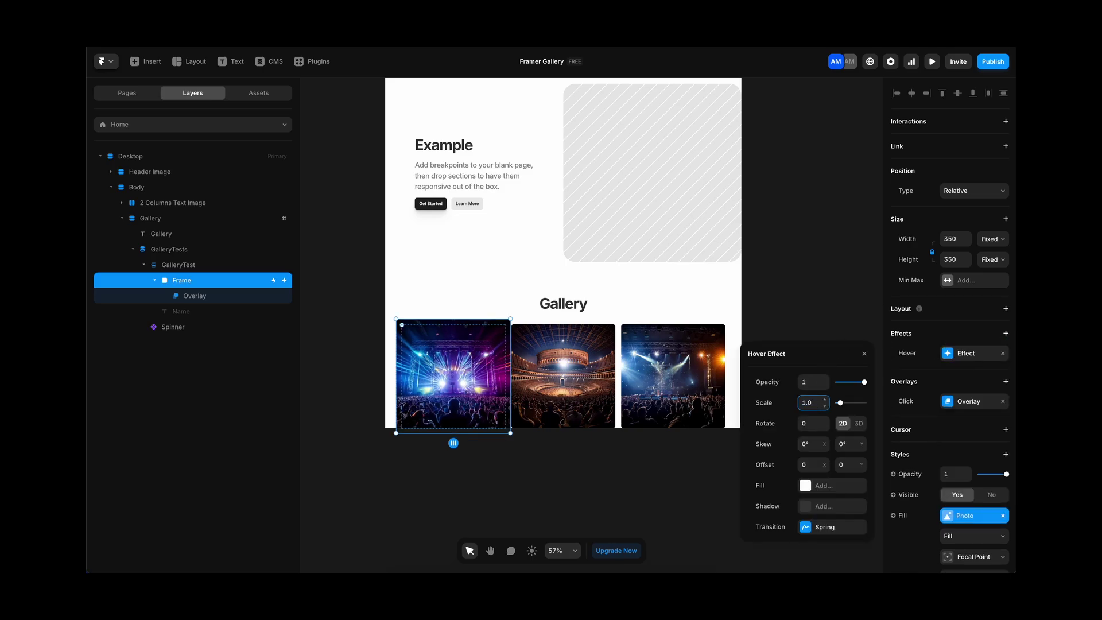
{"action": "left_click", "coordinate": [792, 327]}
{"action": "left_click", "coordinate": [497, 364]}
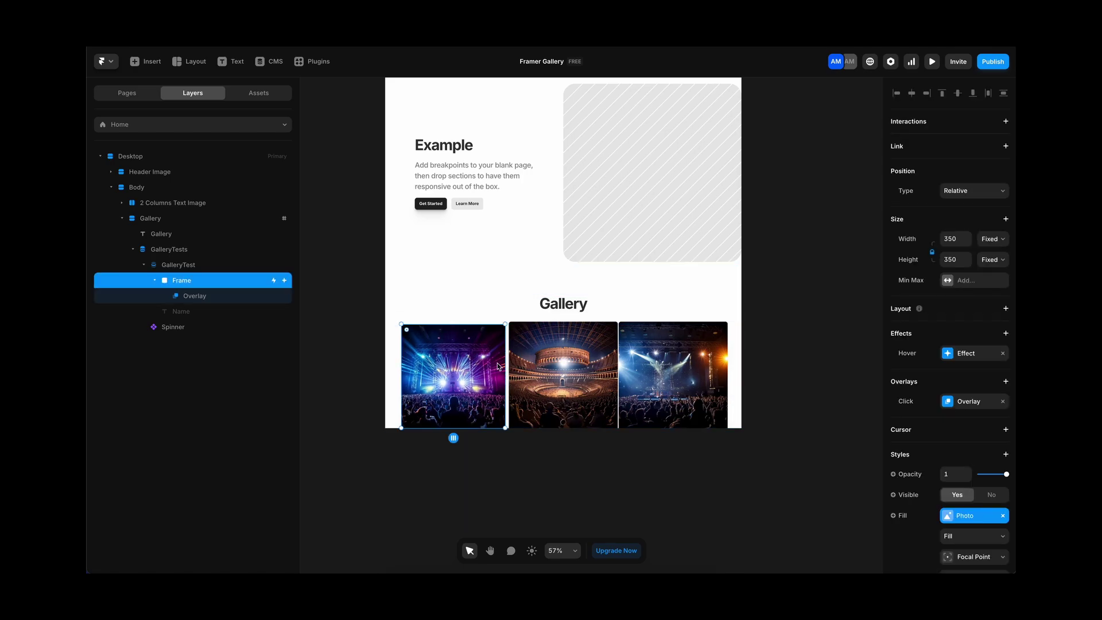
{"action": "left_click", "coordinate": [362, 230]}
- Play the page in Fullscreen preview, scroll to the Gallery, and open then close the enlarged Colosseum photo
{"action": "left_click", "coordinate": [929, 62]}
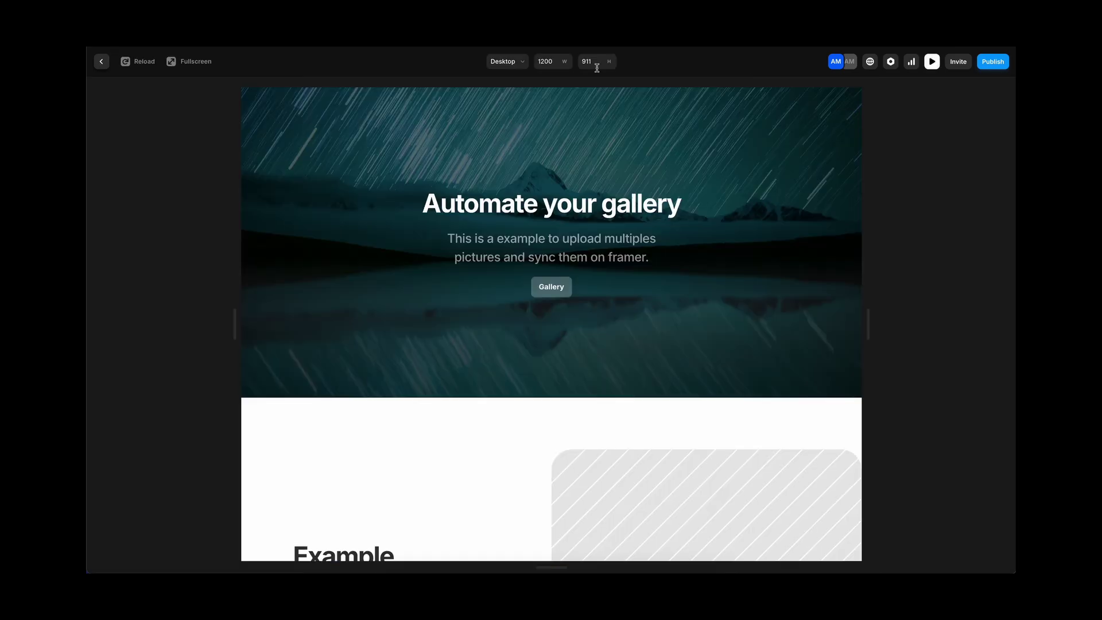
{"action": "left_click", "coordinate": [192, 62]}
{"action": "scroll", "coordinate": [459, 295], "scroll_direction": "down", "scroll_amount": 10}
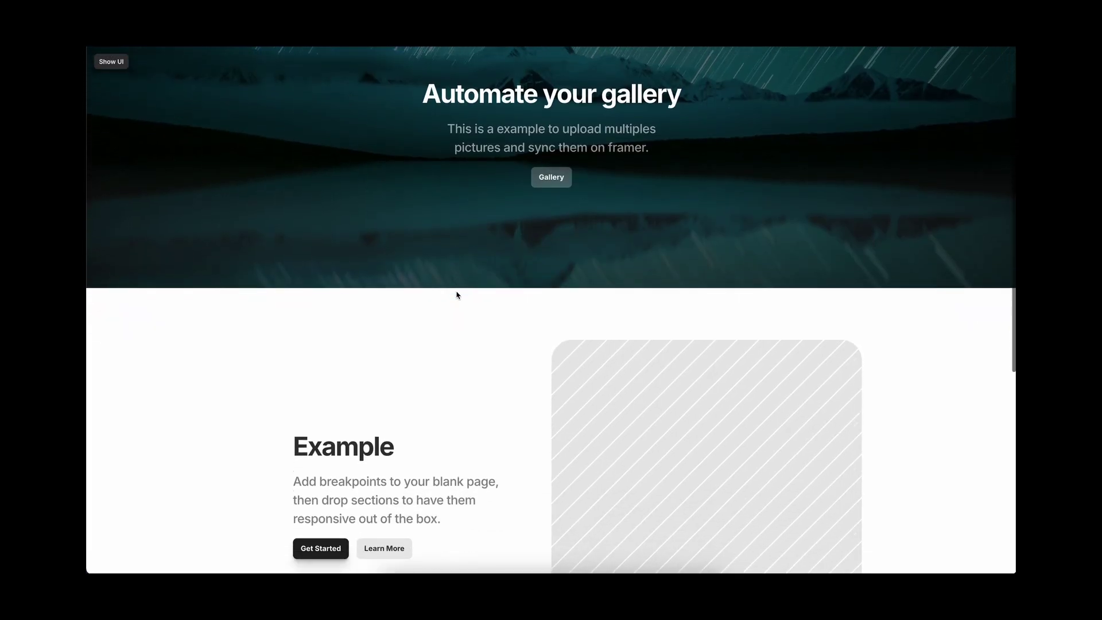
{"action": "scroll", "coordinate": [457, 295], "scroll_direction": "down", "scroll_amount": 5}
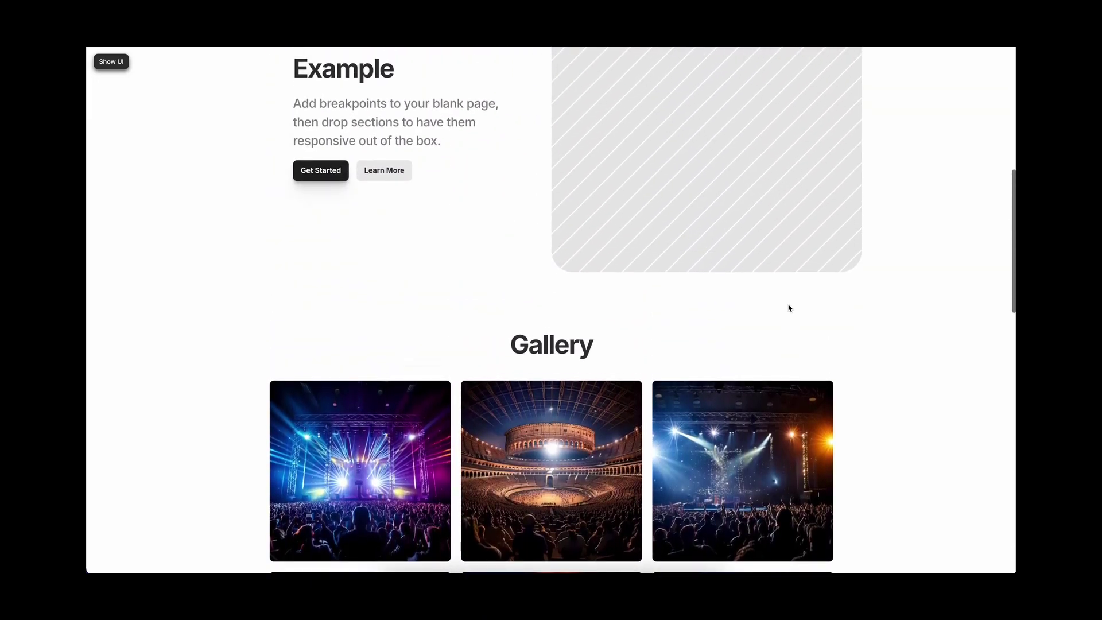
{"action": "scroll", "coordinate": [788, 308], "scroll_direction": "down", "scroll_amount": 3}
{"action": "left_click", "coordinate": [536, 283]}
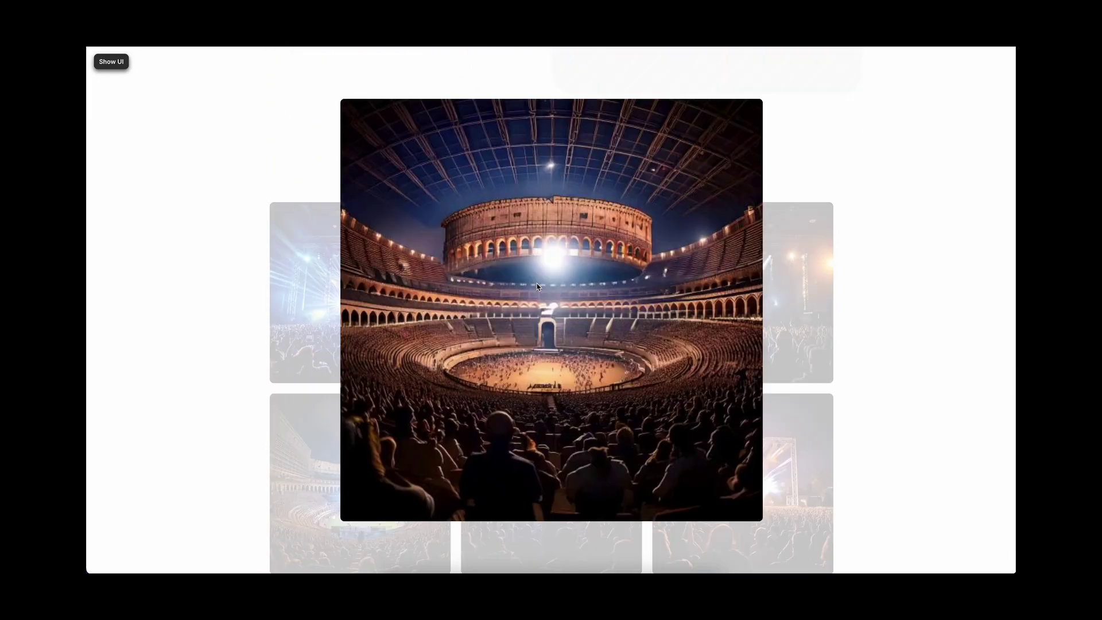
{"action": "left_click", "coordinate": [281, 212]}
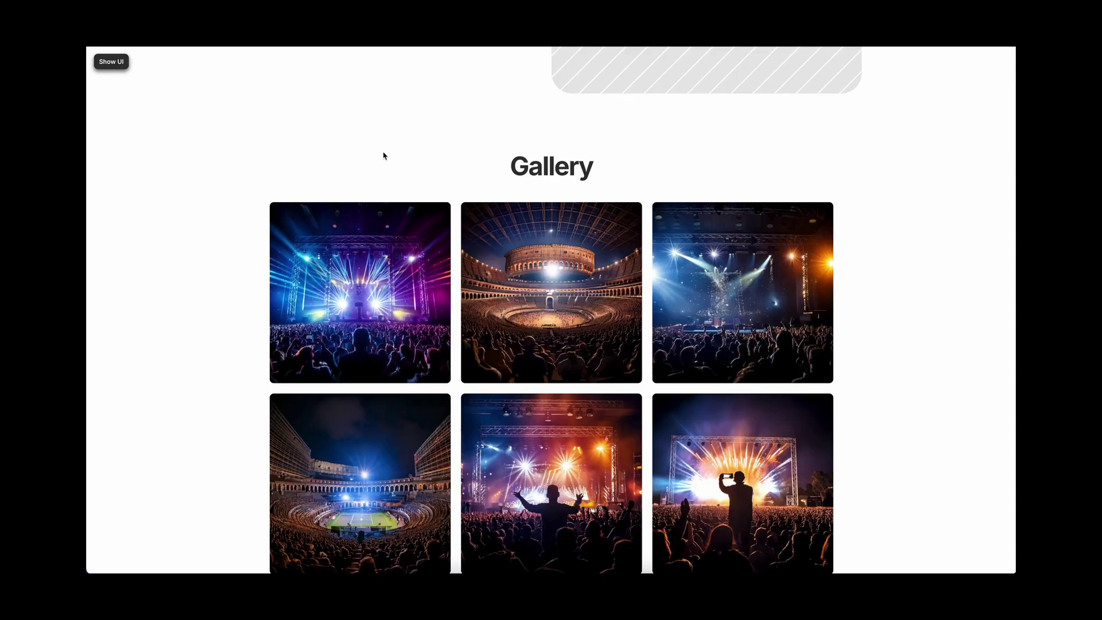